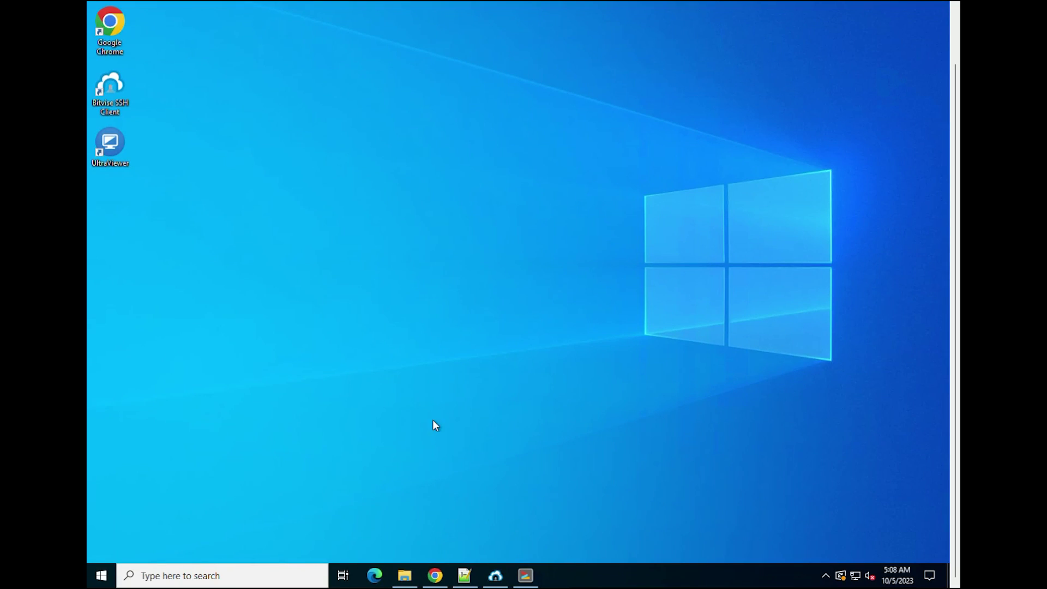
Download the WireGuard Windows installer from wireguard.com/install/ in Chrome and launch it.
click(435, 575)
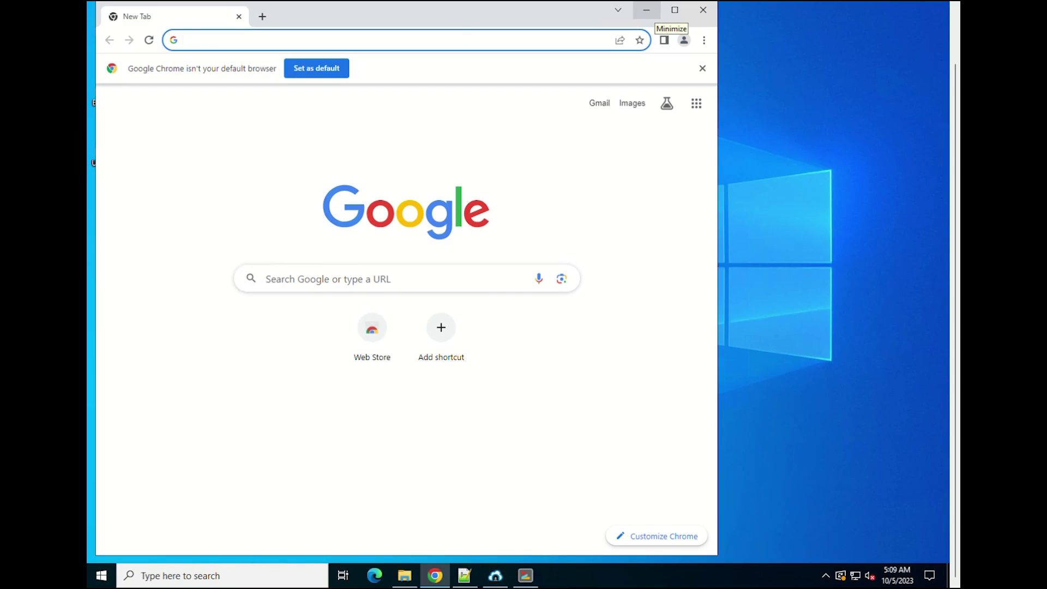
click(220, 39)
text(wireguard.com/install/)
key(Return)
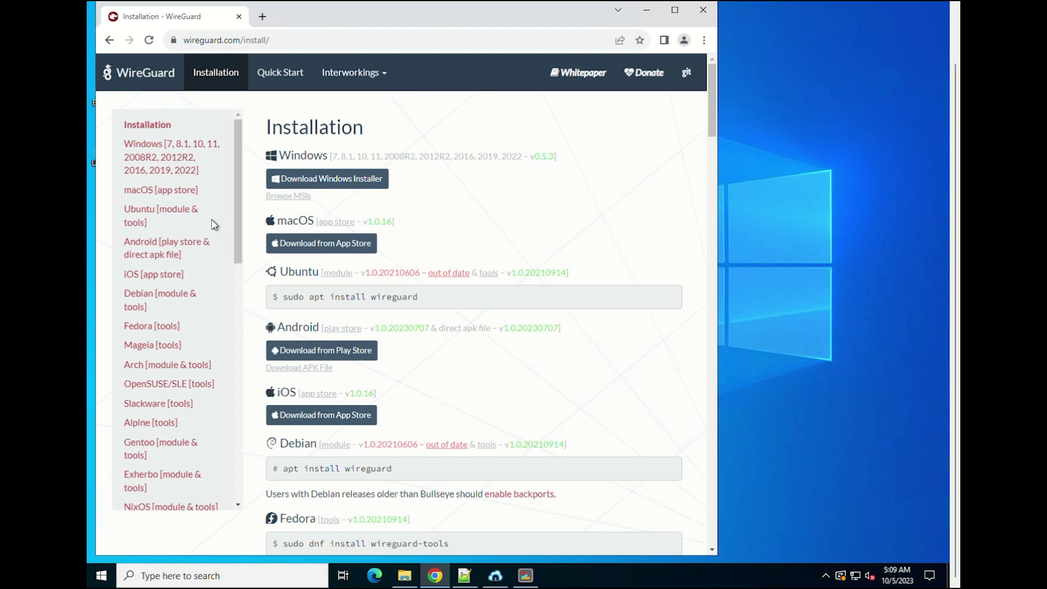
click(327, 179)
click(493, 104)
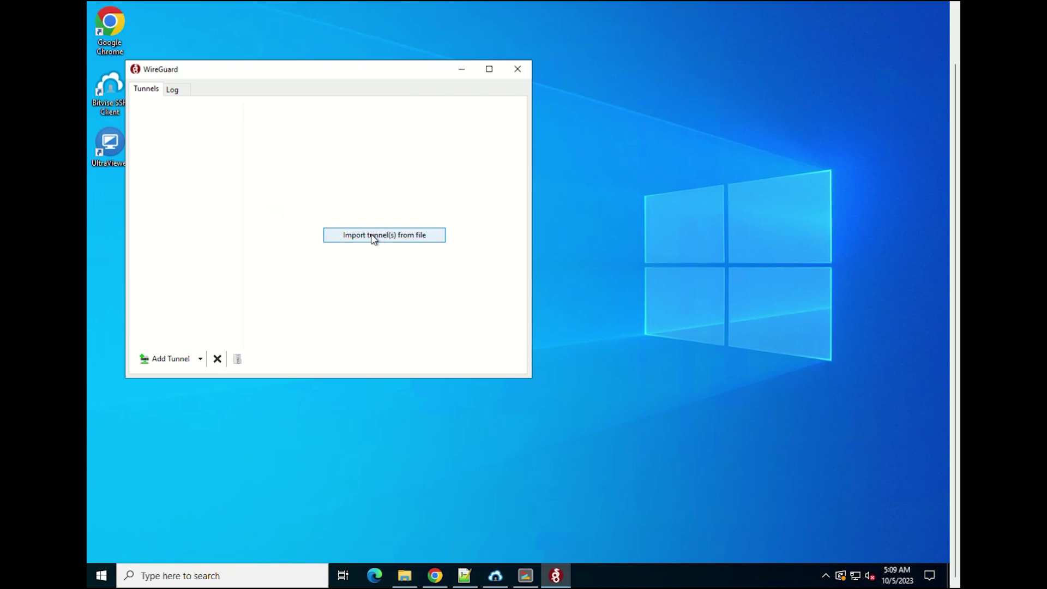
Create an empty WireGuard tunnel named VPN-1.
click(201, 360)
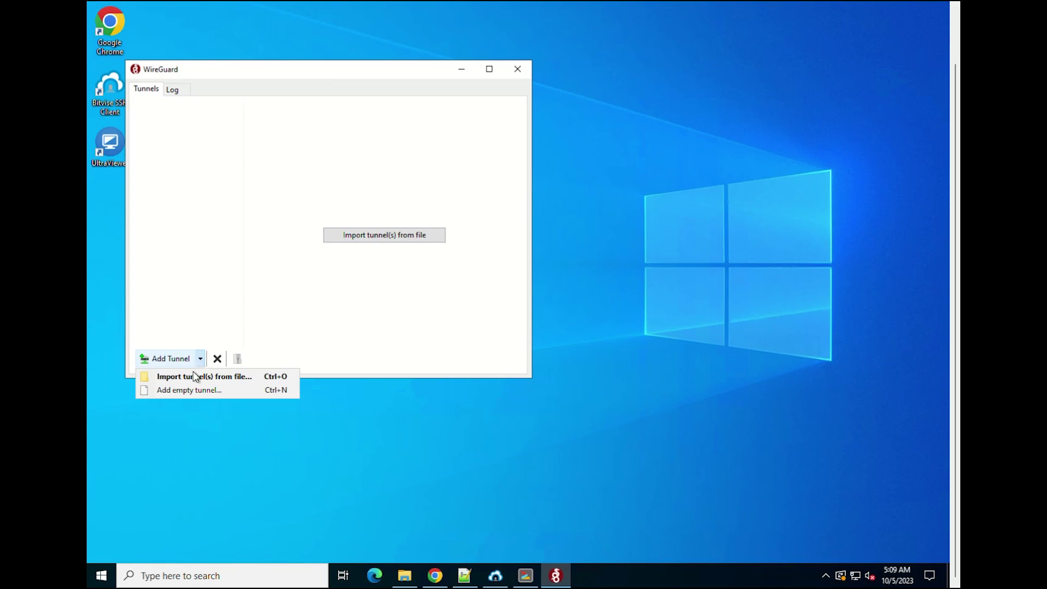
click(185, 391)
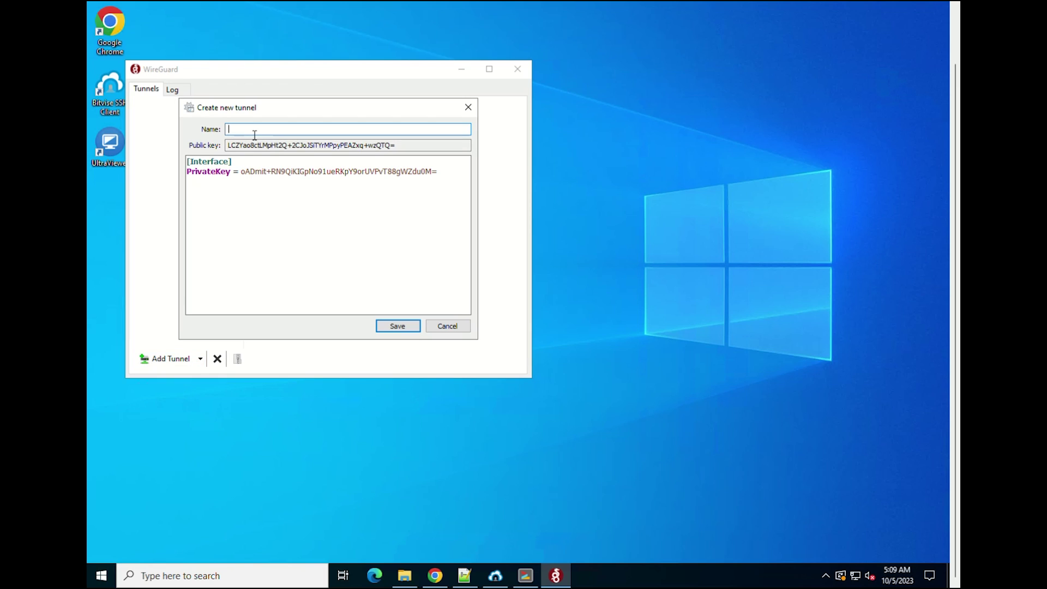
text(VPN-1)
click(447, 181)
Record VPN-1's generated client public and private keys in the Notepad++ notes.
drag(404, 145, 227, 152)
key(ctrl+c)
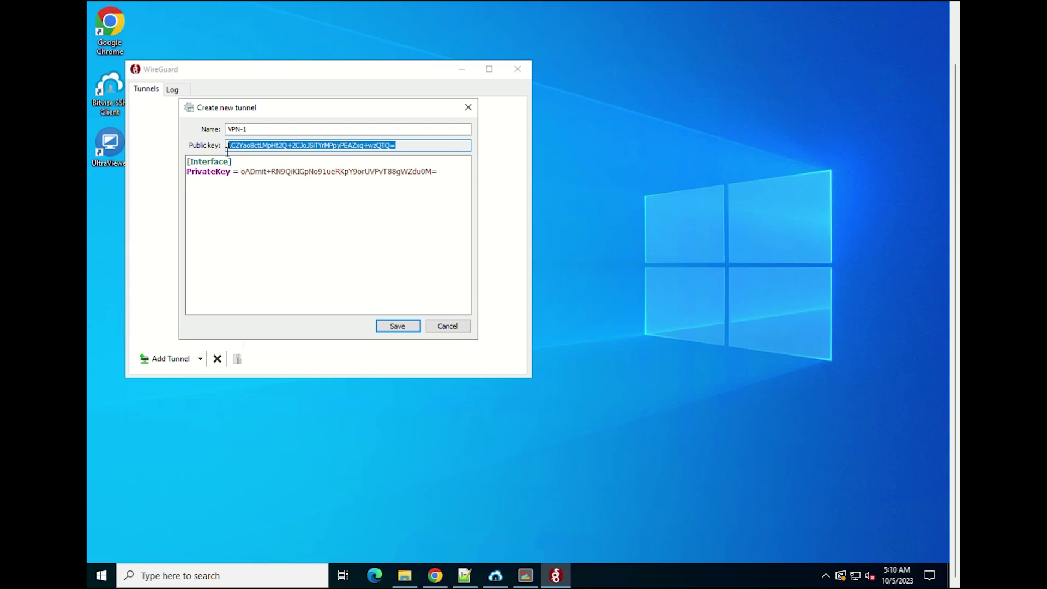
click(464, 576)
click(760, 290)
key(ctrl+v)
drag(747, 543, 703, 543)
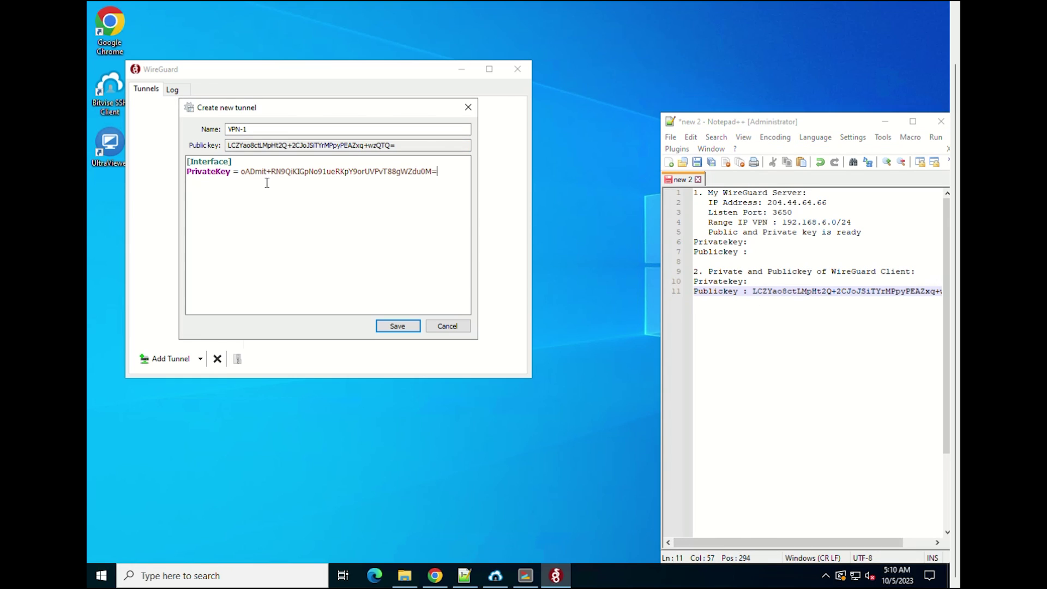
drag(241, 171, 440, 171)
key(ctrl+c)
click(753, 281)
key(ctrl+v)
click(752, 242)
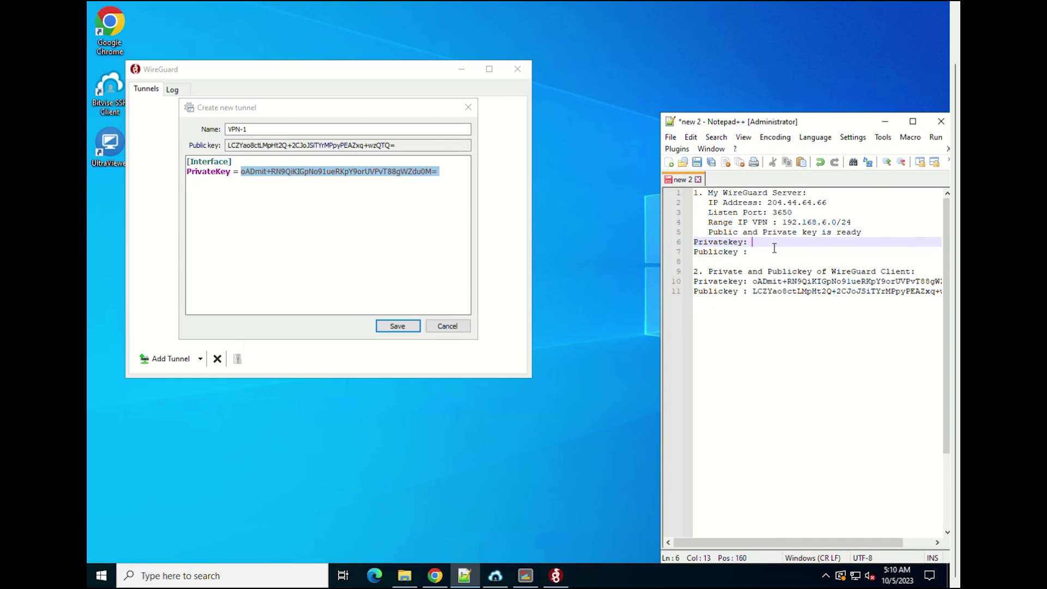
Paste the interface-and-peer config template below VPN-1's PrivateKey line.
click(397, 262)
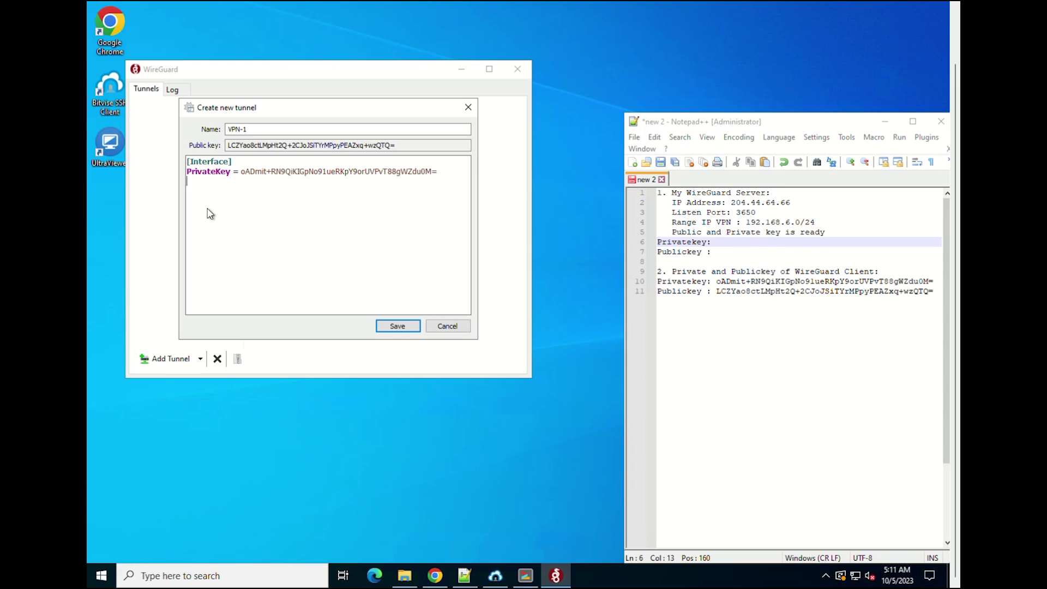
key(ctrl+v)
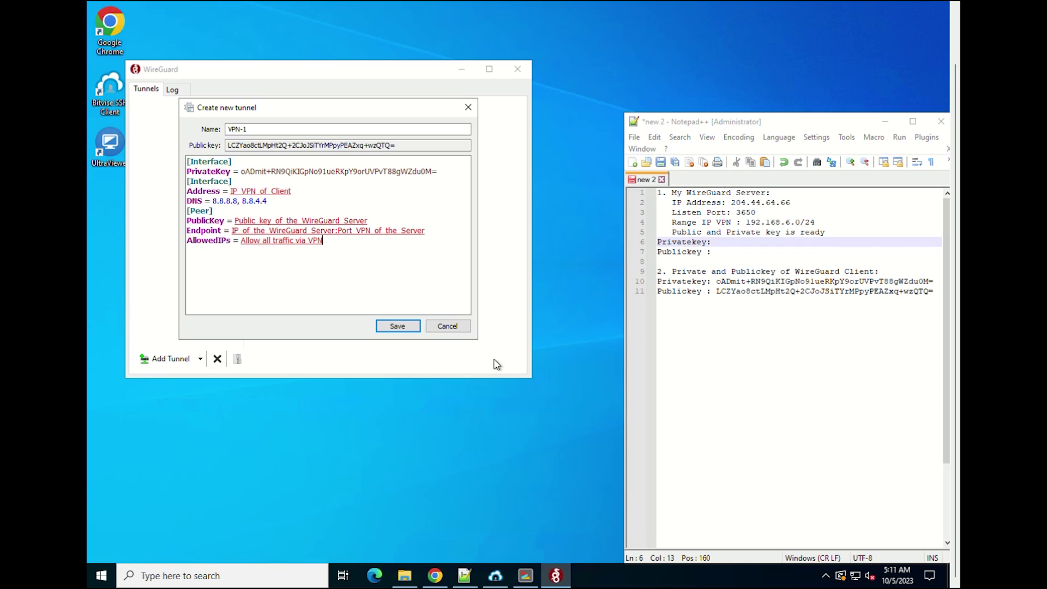
click(525, 575)
In /etc/wireguard, print the server's privatekey and publickey files.
text(cd /etc/wireguard/)
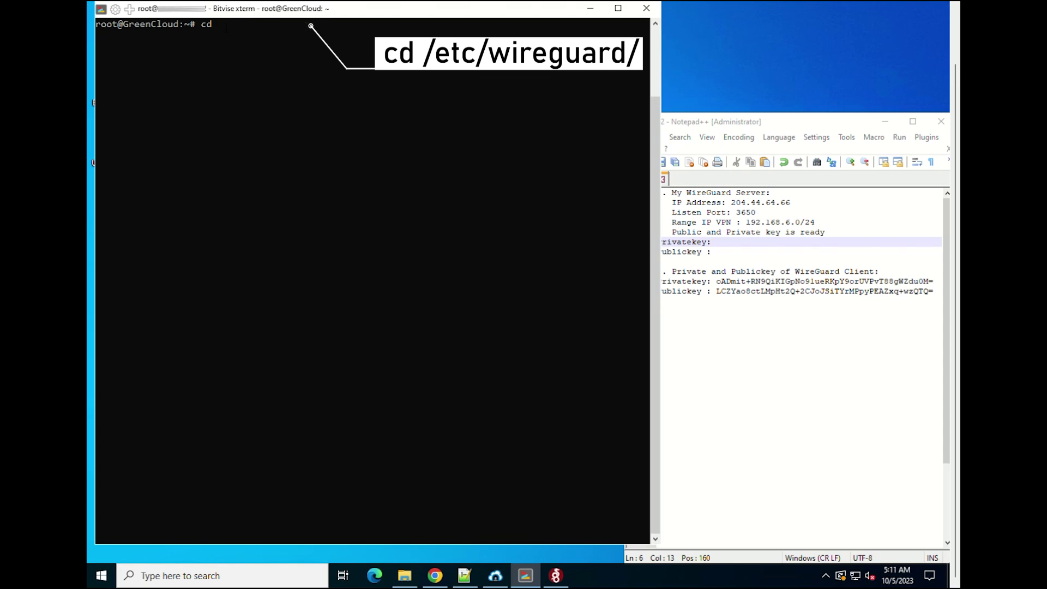
key(Return)
text(cat privatekey)
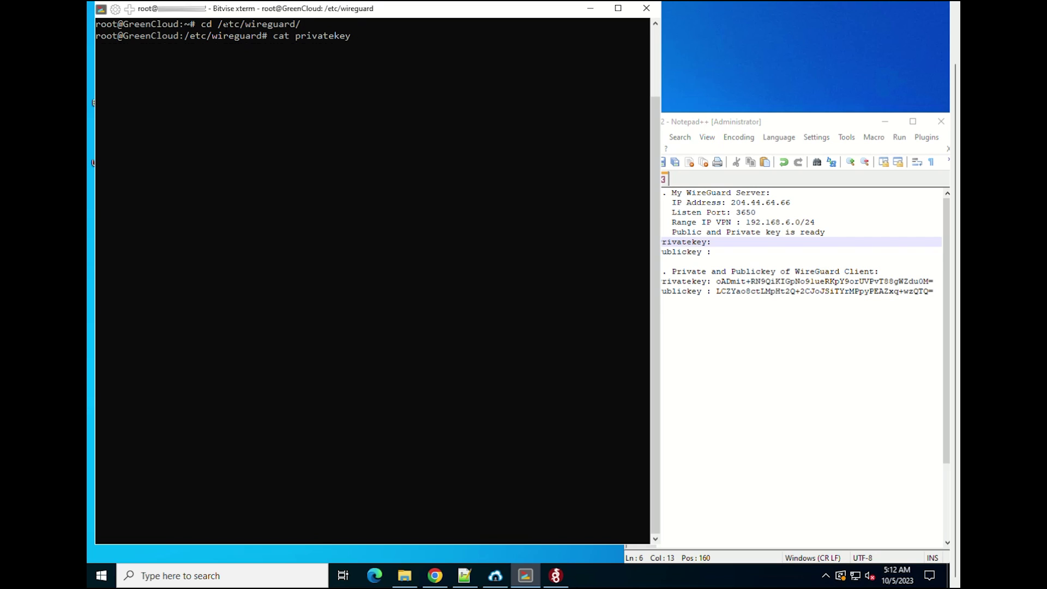
key(Return)
text(cat publickey)
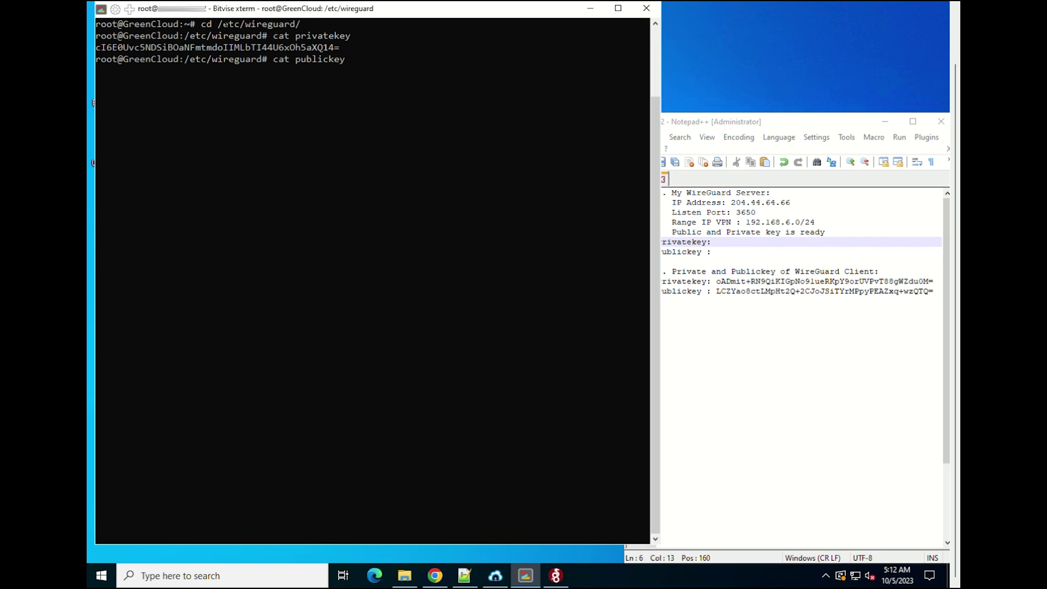
key(Return)
Copy the server's private and public keys into the notes' server section, lines 6 and 7.
drag(340, 47, 96, 47)
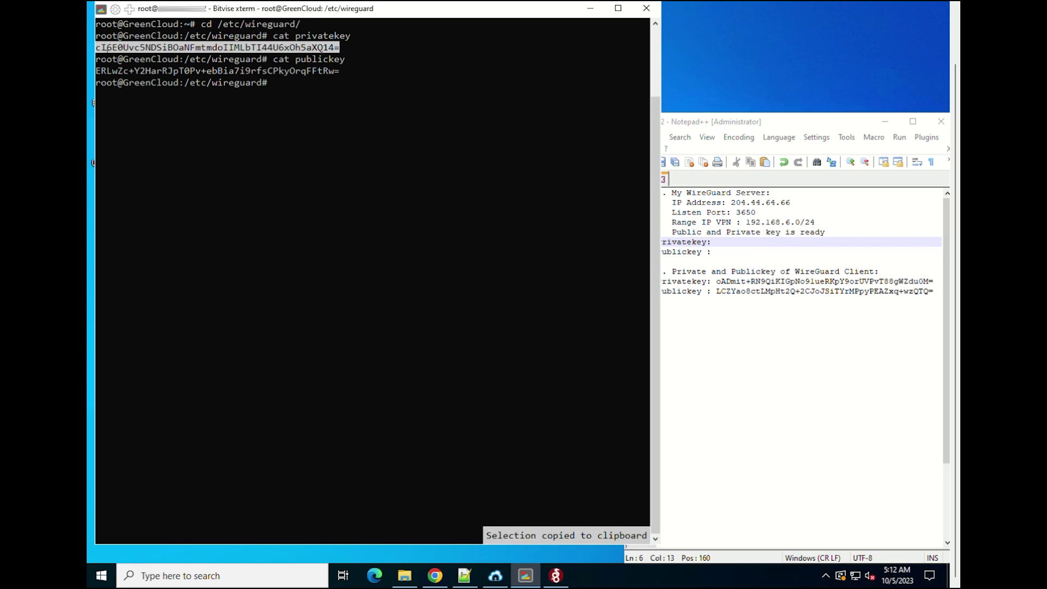
click(725, 241)
key(ctrl+v)
click(345, 71)
drag(345, 71, 101, 80)
key(ctrl+c)
click(712, 252)
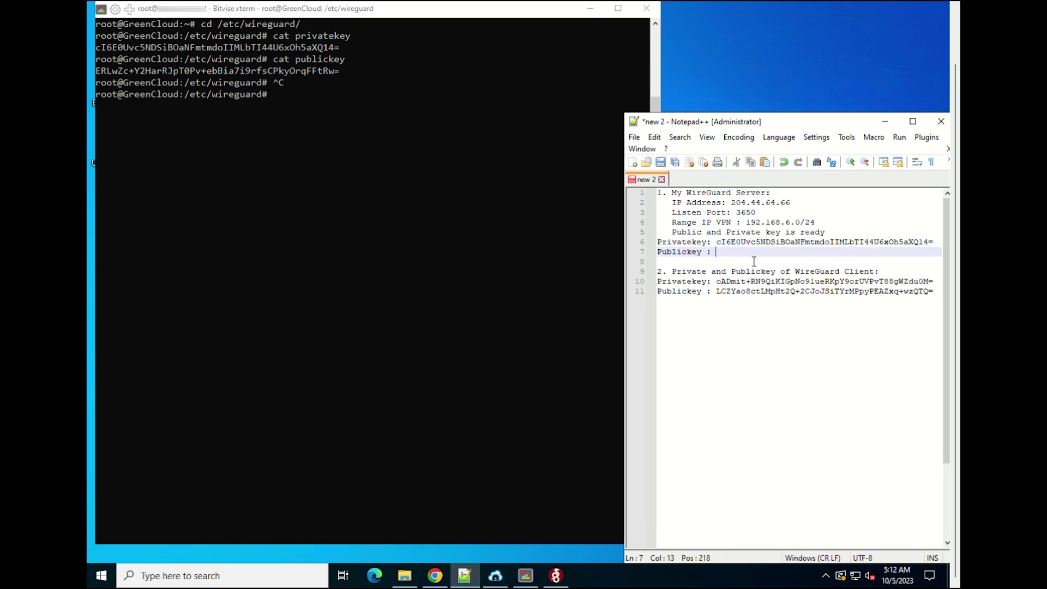
key(ctrl+v)
Set VPN-1's Address to 192.168.6.10/24 and fill in the server's public key.
click(590, 8)
click(300, 192)
key(BackSpace)
key(BackSpace)
key(BackSpace)
key(BackSpace)
key(BackSpace)
key(BackSpace)
key(BackSpace)
key(BackSpace)
key(BackSpace)
key(BackSpace)
key(BackSpace)
key(BackSpace)
key(BackSpace)
key(BackSpace)
key(BackSpace)
key(BackSpace)
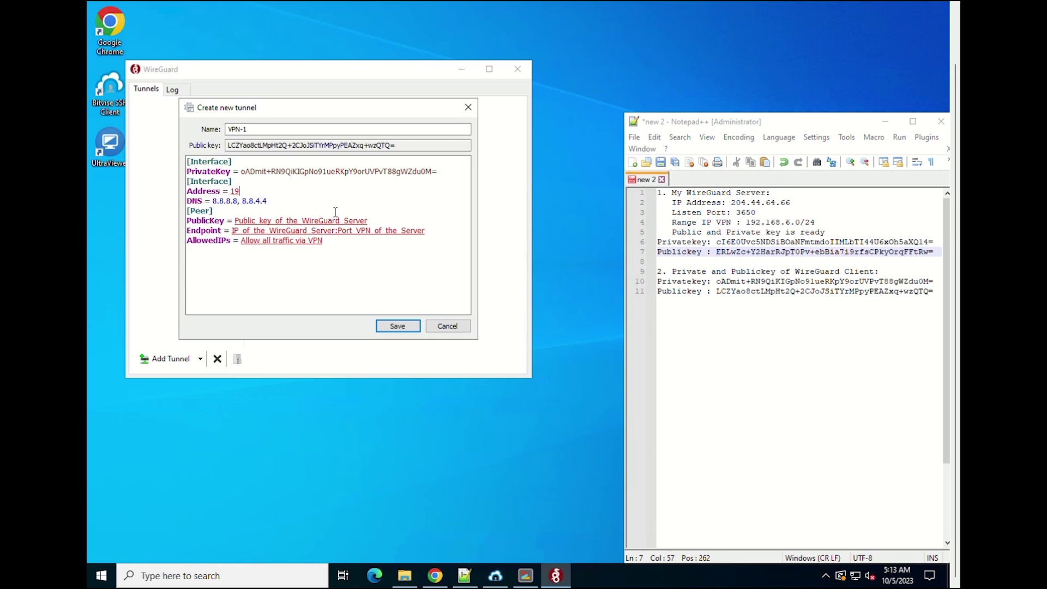
text(192.168.6.10/24)
click(336, 212)
key(ctrl+shift+Left)
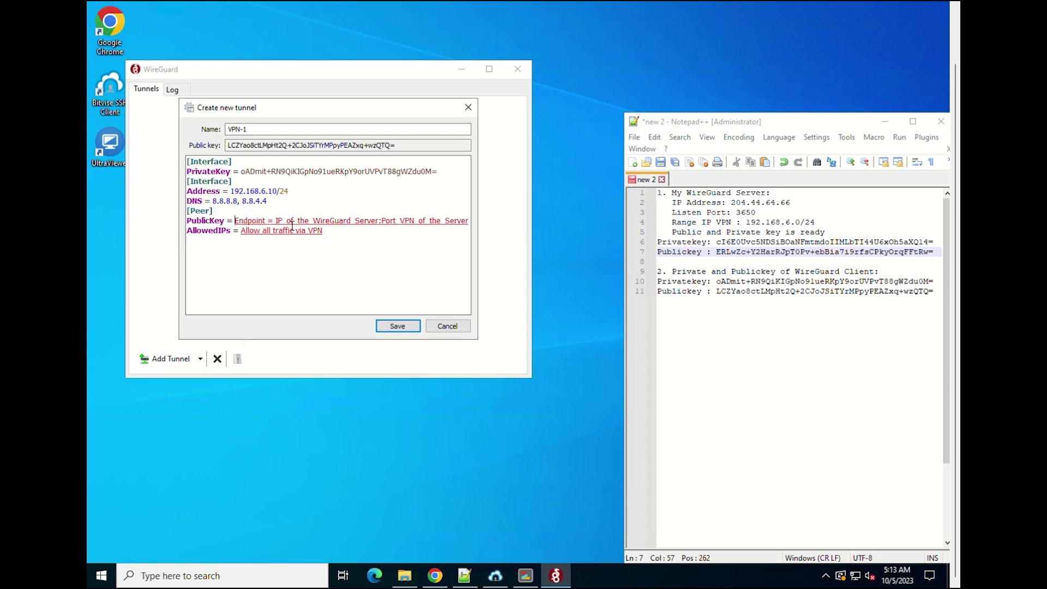
key(BackSpace)
drag(716, 251, 935, 253)
key(ctrl+c)
click(240, 220)
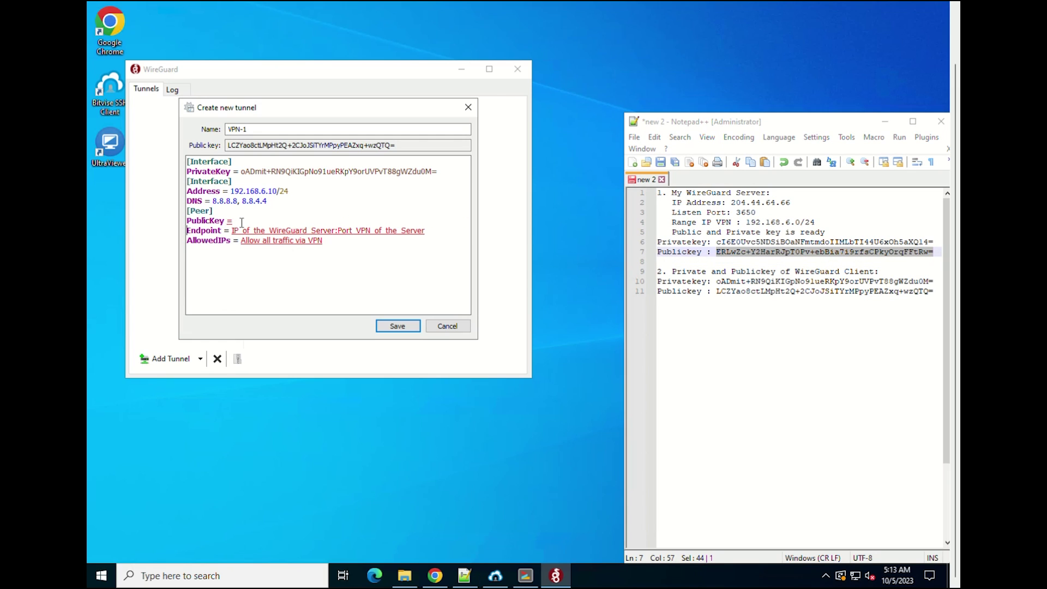
key(ctrl+v)
Set Endpoint 204.44.64.66:3650 and AllowedIPs 0.0.0.0/0, then save VPN-1.
click(426, 231)
key(BackSpace)
key(BackSpace)
key(BackSpace)
key(BackSpace)
key(BackSpace)
key(BackSpace)
key(BackSpace)
key(BackSpace)
key(BackSpace)
key(BackSpace)
key(BackSpace)
key(BackSpace)
key(BackSpace)
key(BackSpace)
key(BackSpace)
key(BackSpace)
key(BackSpace)
key(BackSpace)
key(BackSpace)
key(BackSpace)
key(BackSpace)
key(BackSpace)
key(BackSpace)
key(BackSpace)
drag(792, 203, 731, 203)
key(ctrl+c)
key(alt+Tab)
key(ctrl+v)
text(:3650)
click(335, 244)
key(BackSpace)
key(BackSpace)
key(BackSpace)
key(BackSpace)
key(BackSpace)
key(BackSpace)
key(BackSpace)
key(BackSpace)
key(BackSpace)
key(BackSpace)
key(BackSpace)
key(BackSpace)
key(BackSpace)
key(BackSpace)
key(BackSpace)
key(BackSpace)
key(BackSpace)
key(BackSpace)
key(BackSpace)
key(BackSpace)
text(0.0.0.0/0)
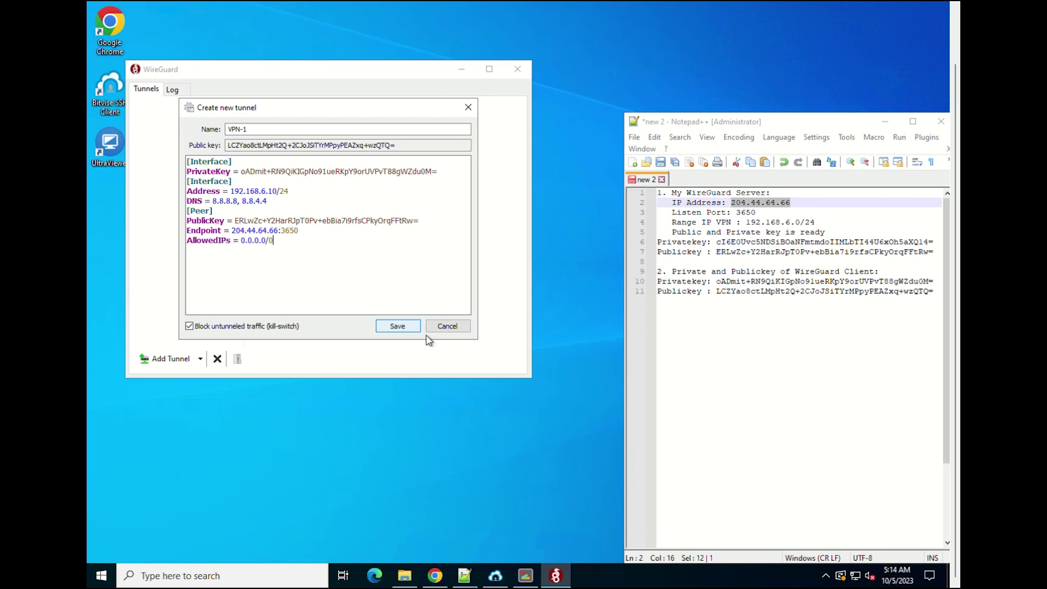
click(398, 326)
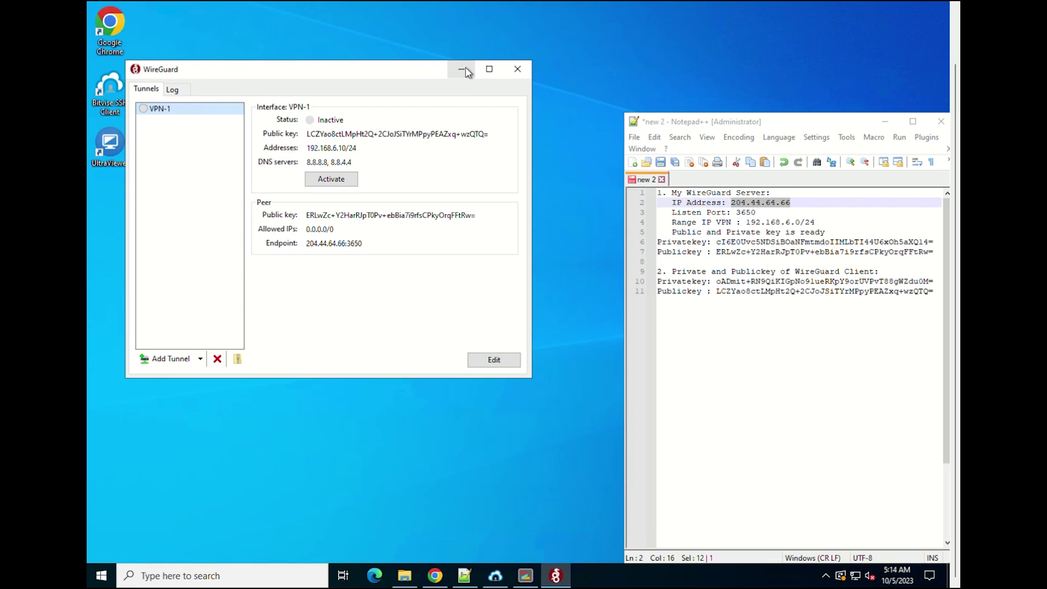
Run wg set wg0 peer with the client's public key and allowed-ips 192.168.6.10.
click(525, 575)
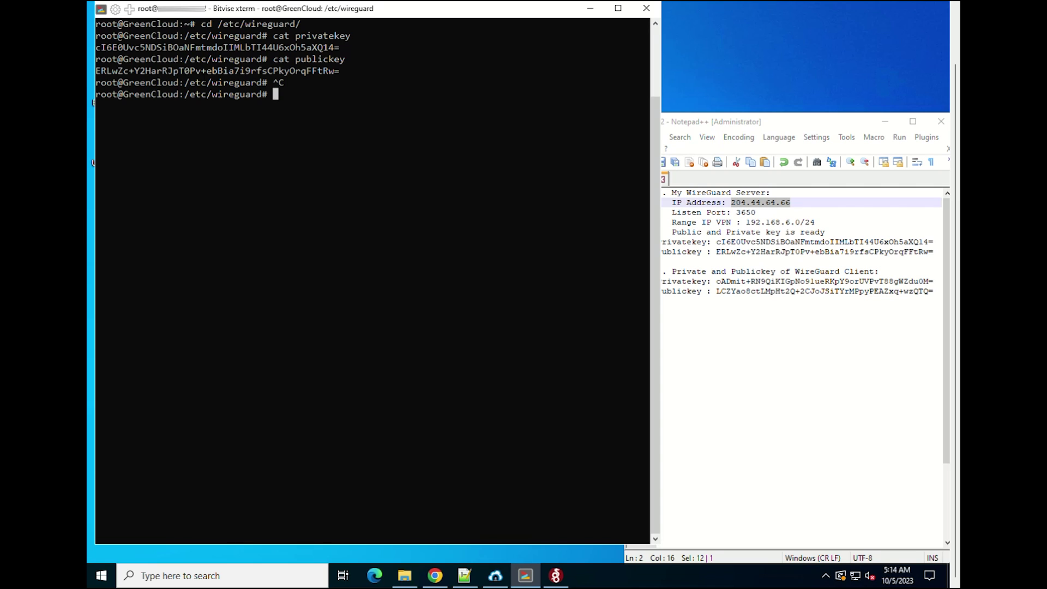
right_click(294, 105)
key(BackSpace)
key(BackSpace)
key(BackSpace)
key(BackSpace)
key(BackSpace)
key(BackSpace)
key(BackSpace)
key(BackSpace)
key(BackSpace)
key(BackSpace)
key(BackSpace)
key(BackSpace)
key(BackSpace)
key(BackSpace)
key(BackSpace)
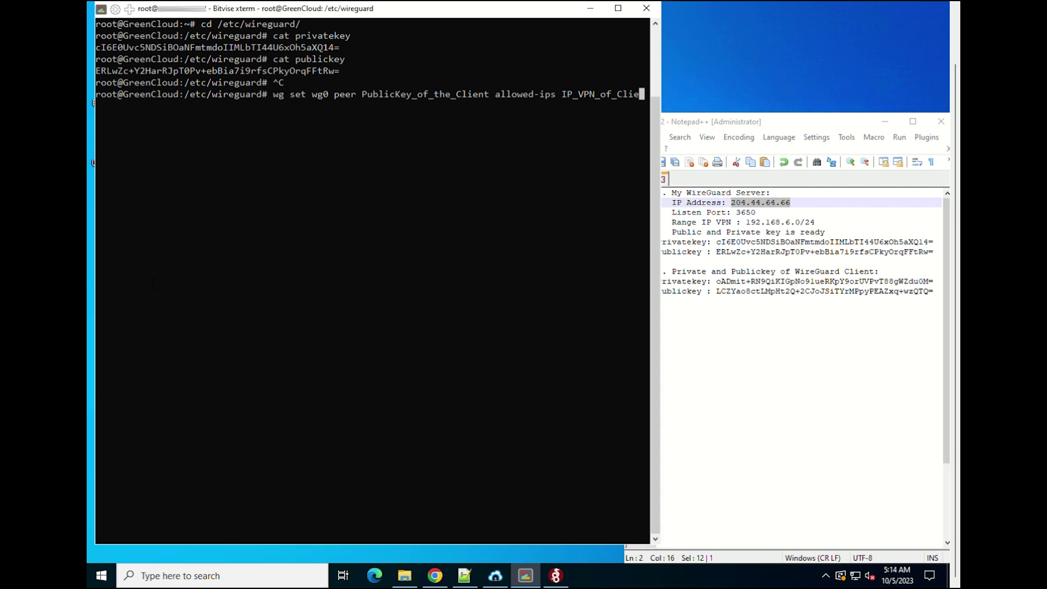
key(BackSpace)
text(192.168.6.10)
key(Left)
key(Left)
key(Left)
key(Left)
key(Left)
key(Left)
key(Left)
key(Left)
key(Left)
key(Left)
key(Left)
key(Left)
key(Left)
key(Left)
key(Left)
key(Left)
key(Left)
key(Left)
key(Left)
key(Left)
key(BackSpace)
key(BackSpace)
key(BackSpace)
key(BackSpace)
key(BackSpace)
key(BackSpace)
key(BackSpace)
key(BackSpace)
key(BackSpace)
key(BackSpace)
key(BackSpace)
key(BackSpace)
key(BackSpace)
key(BackSpace)
key(BackSpace)
key(BackSpace)
key(BackSpace)
key(BackSpace)
key(BackSpace)
key(BackSpace)
key(BackSpace)
key(BackSpace)
drag(716, 292, 933, 291)
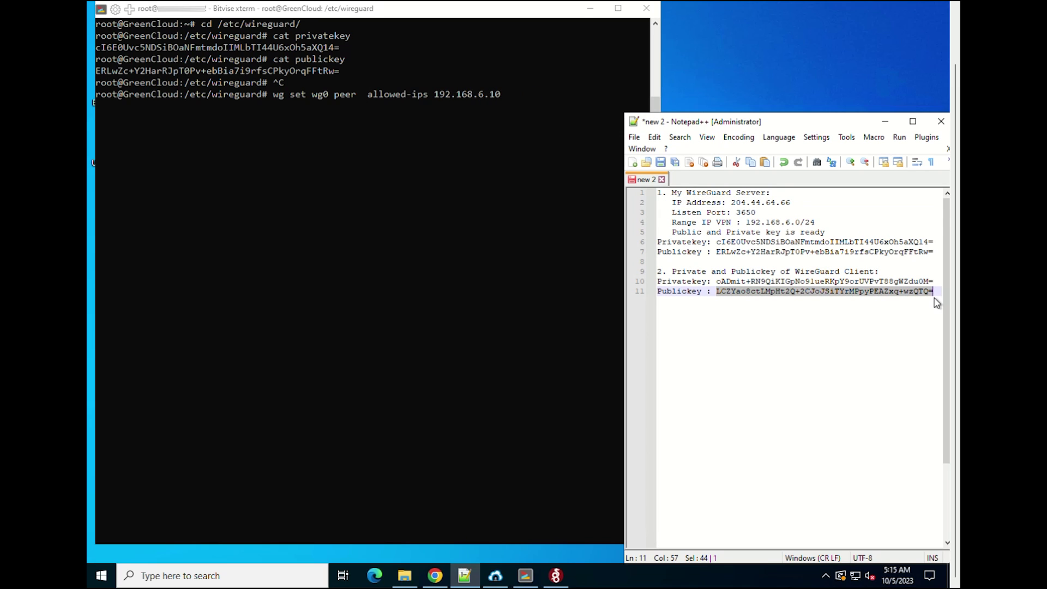
key(ctrl+c)
right_click(255, 134)
key(Return)
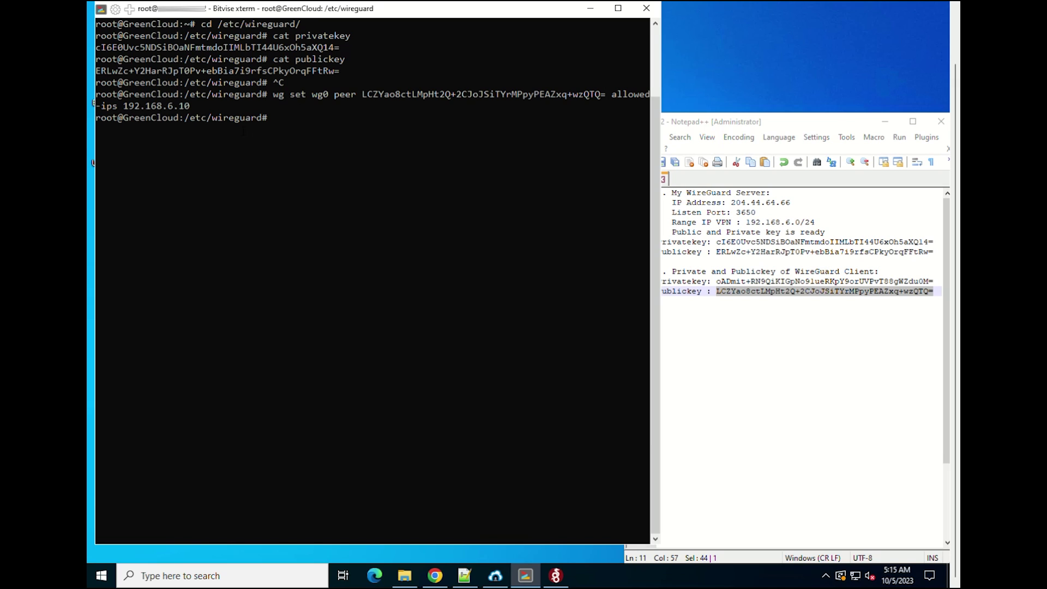
Append a [Peer] block with the client public key to wg0.conf, save, and verify with wg show wg0.
text(nano wg0.conf)
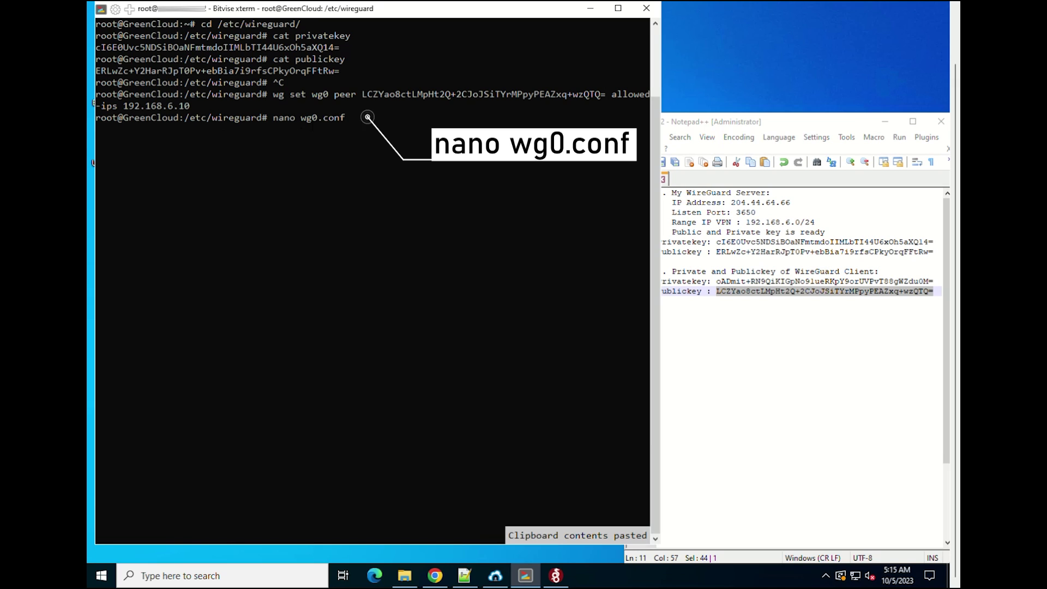
key(Return)
key(Down)
key(Down)
key(Down)
key(Down)
key(Down)
key(Down)
key(Down)
key(BackSpace)
key(BackSpace)
key(BackSpace)
key(BackSpace)
key(BackSpace)
key(BackSpace)
key(BackSpace)
key(BackSpace)
key(BackSpace)
key(BackSpace)
key(BackSpace)
key(BackSpace)
key(BackSpace)
key(BackSpace)
key(BackSpace)
key(BackSpace)
key(BackSpace)
key(BackSpace)
key(BackSpace)
key(BackSpace)
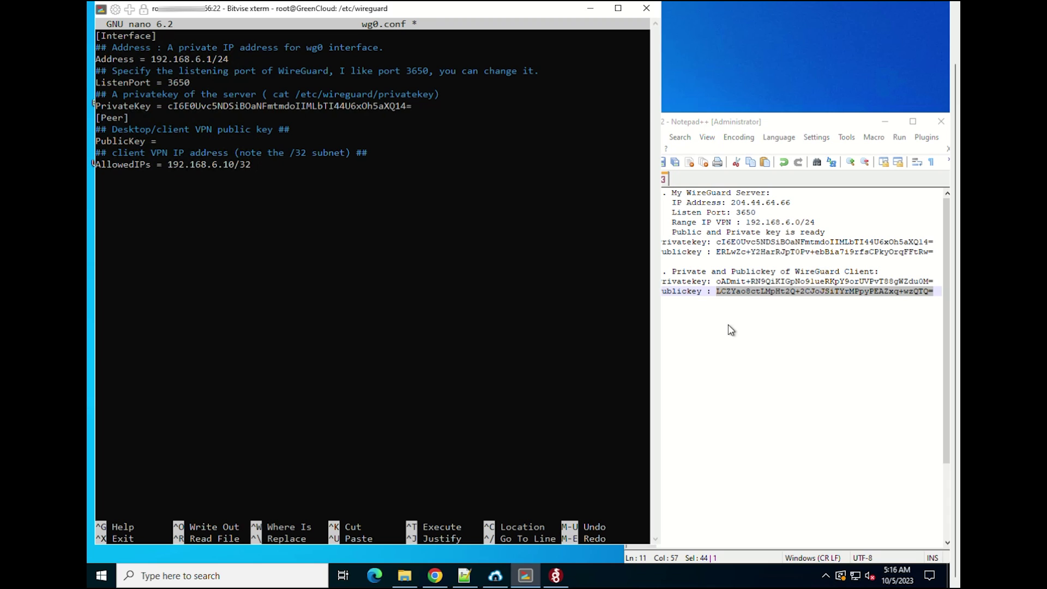
key(ctrl+c)
right_click(275, 171)
key(ctrl+o)
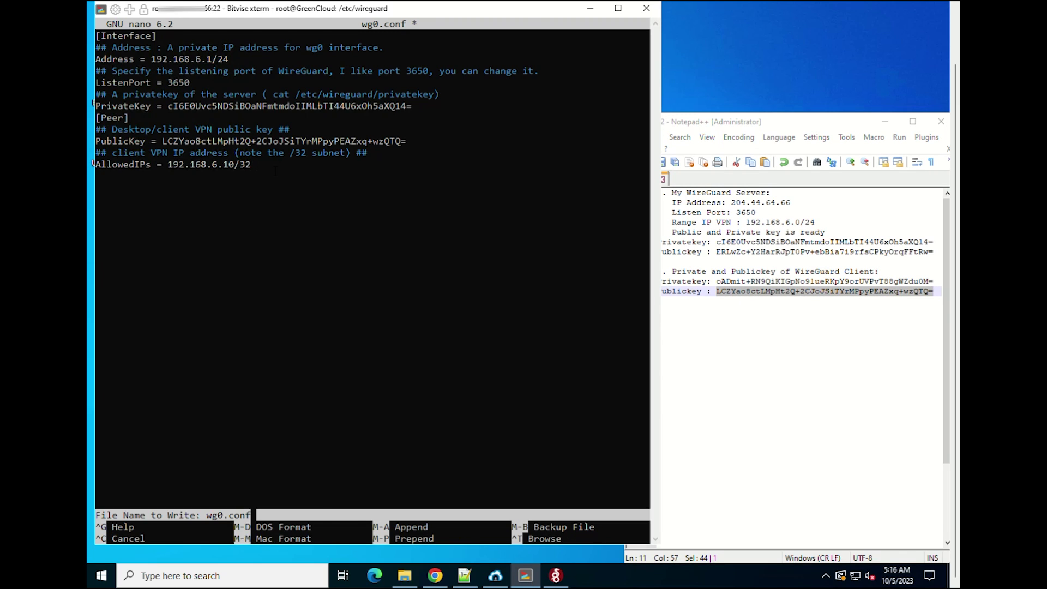
key(Return)
key(ctrl+x)
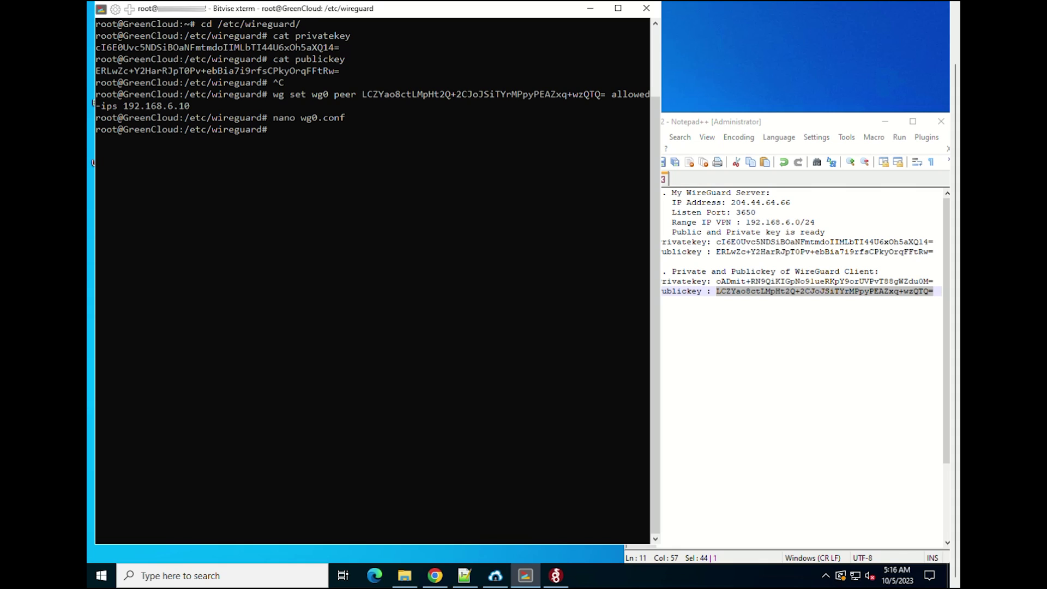
text(wg show wg0)
key(Return)
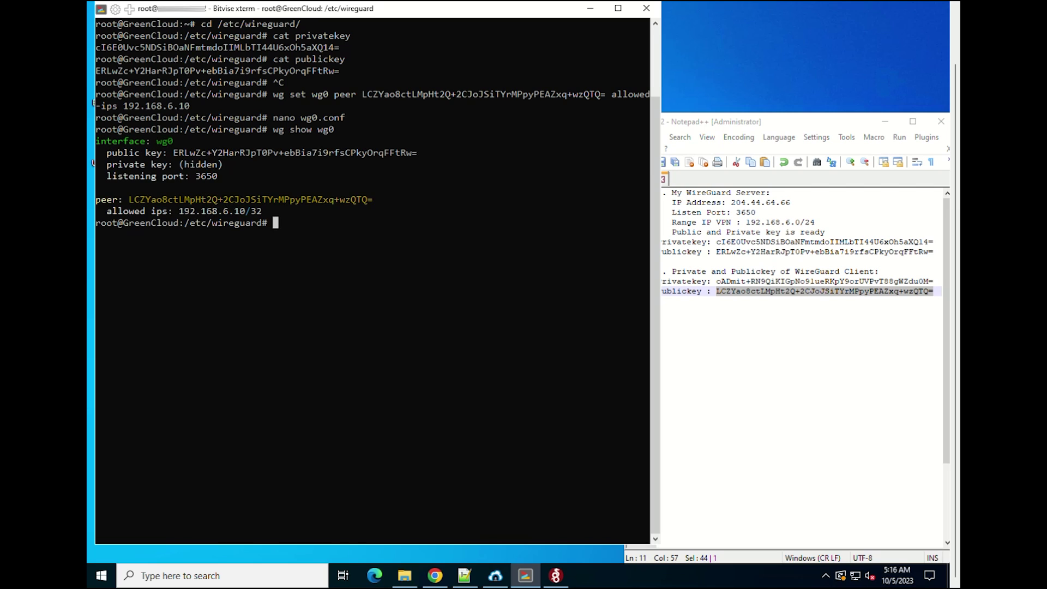
Bring up the WireGuard tunnel manager and activate the VPN-1 tunnel.
click(563, 579)
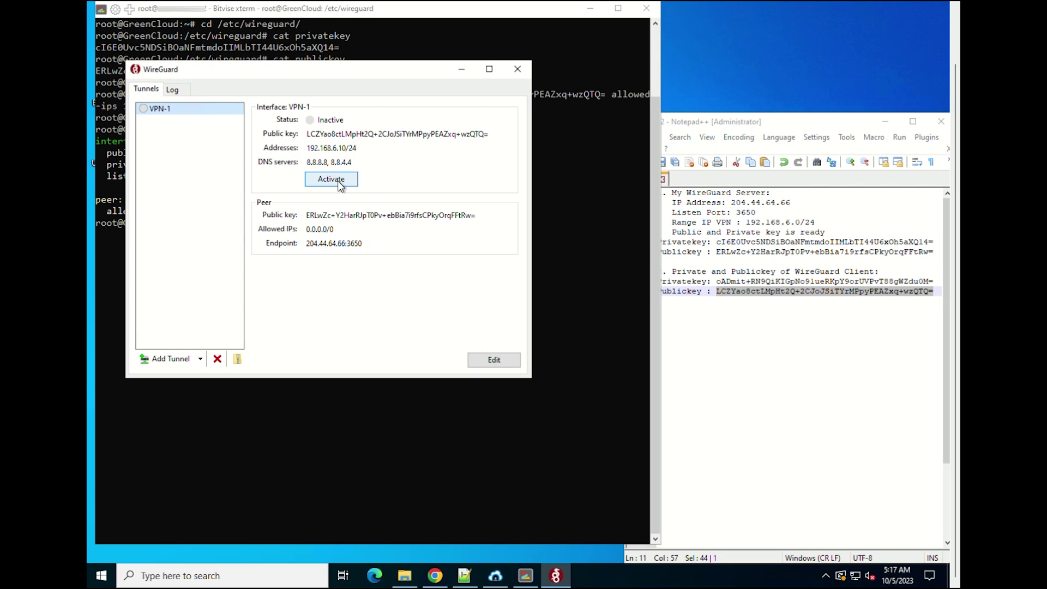
click(339, 184)
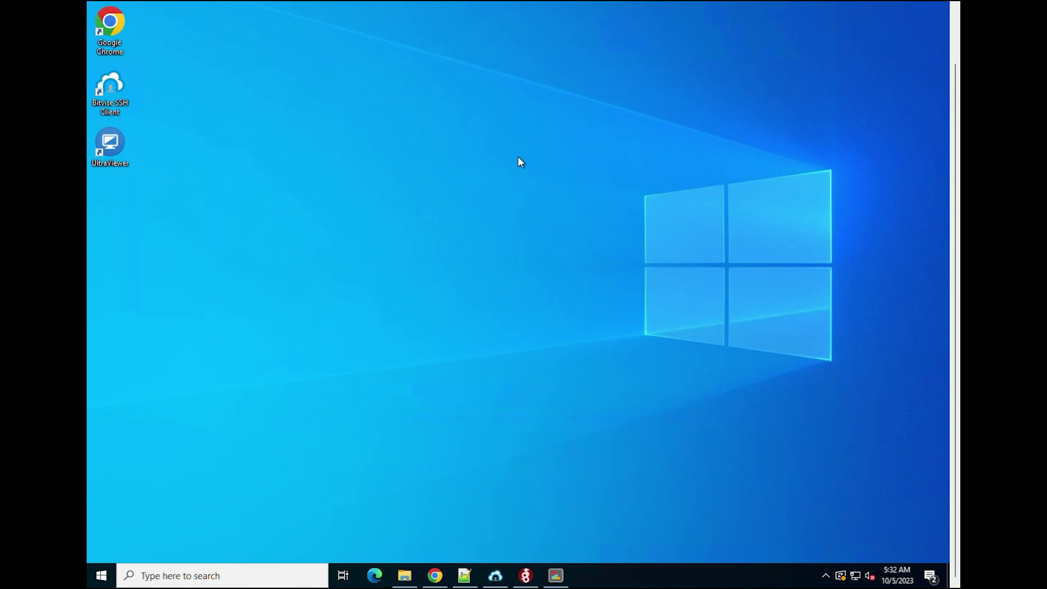
Switch to the Bitvise xterm session and paste sysctl -w net.ipv4.ip_forward=1 at the prompt.
mouse_move(534, 581)
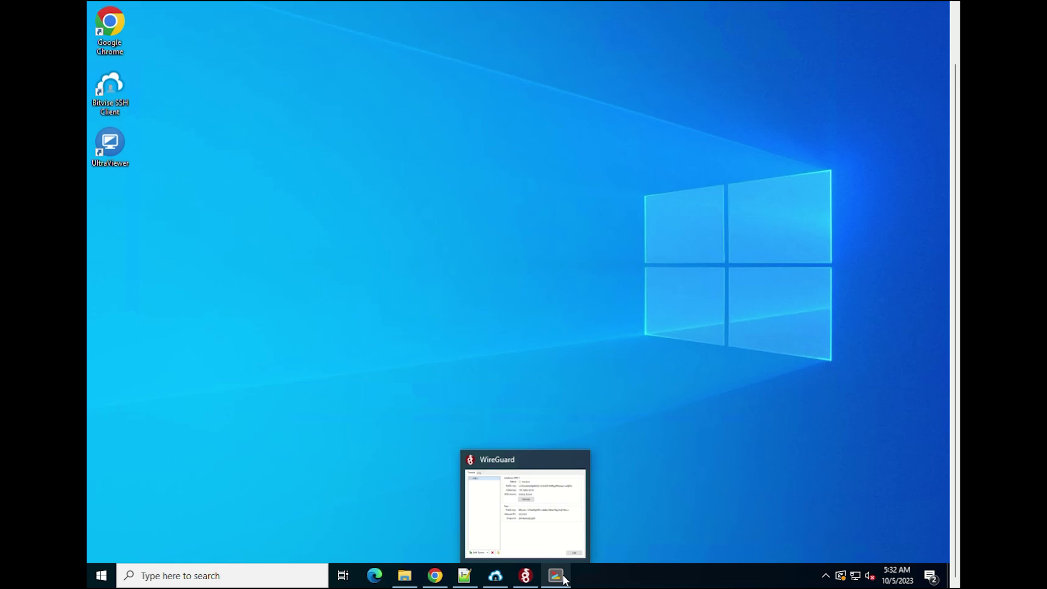
mouse_move(463, 578)
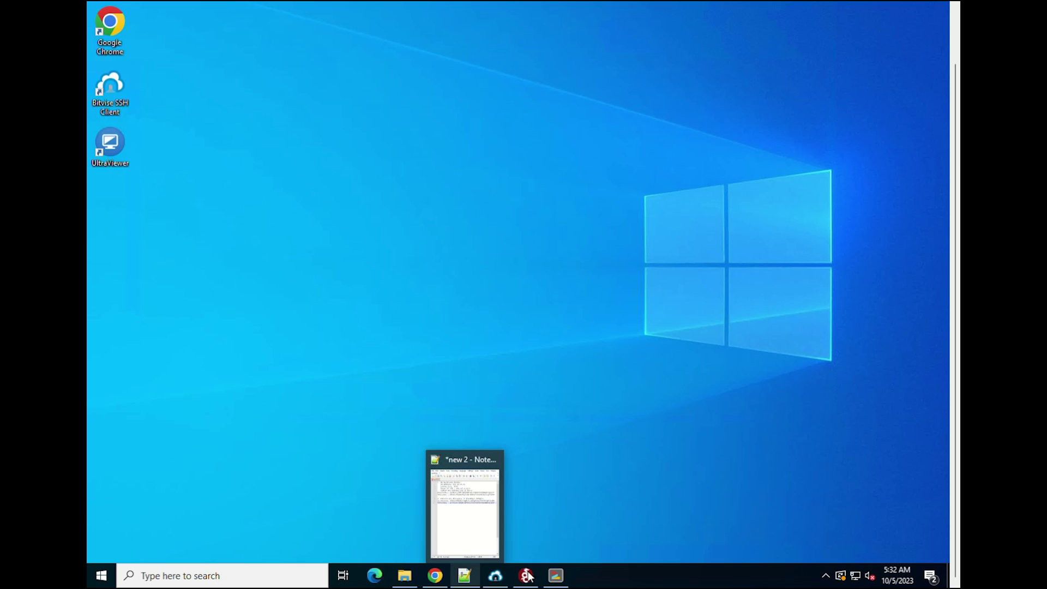
click(556, 575)
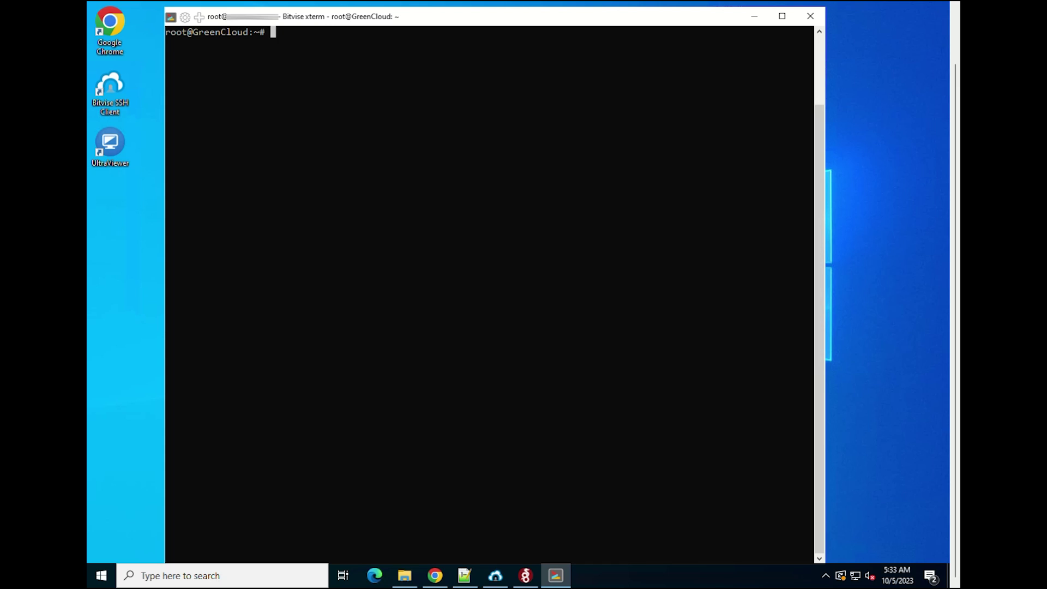
right_click(310, 37)
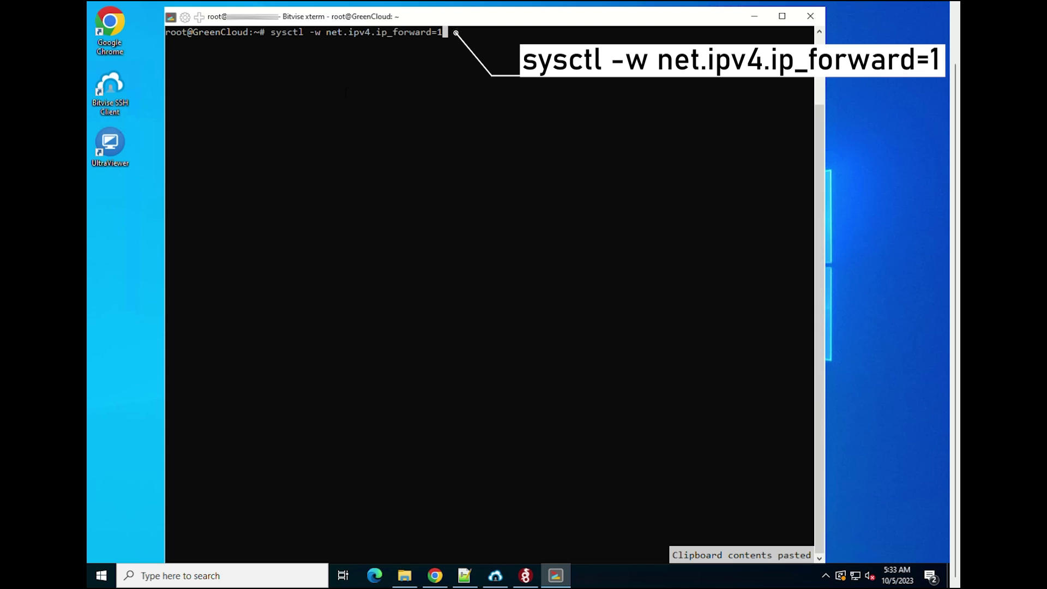
Enable IPv4 forwarding and add the 192.168.6.0/24 POSTROUTING masquerade rule on eth0.
key(Return)
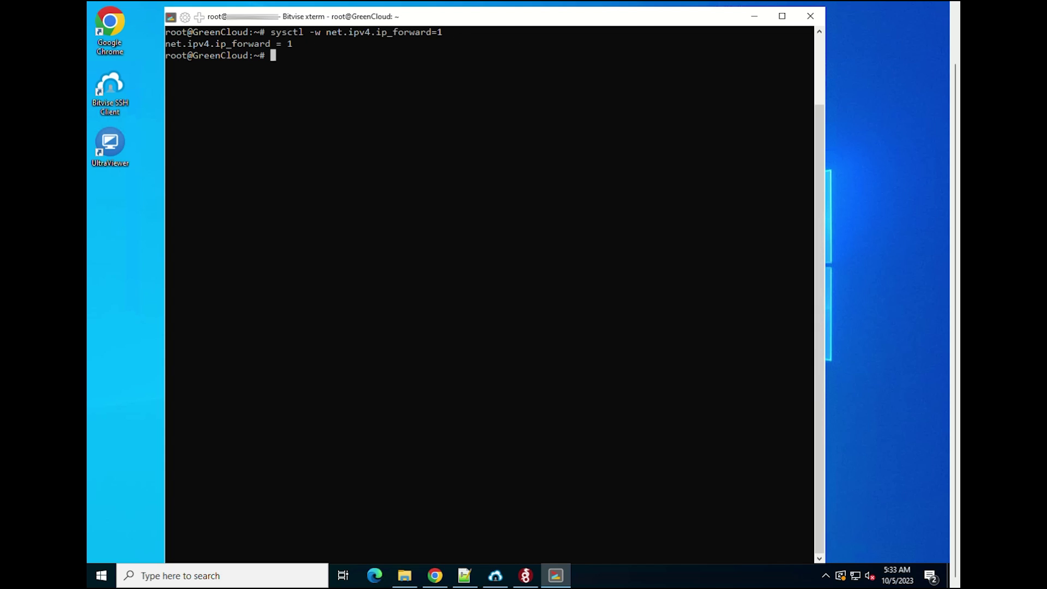
right_click(295, 64)
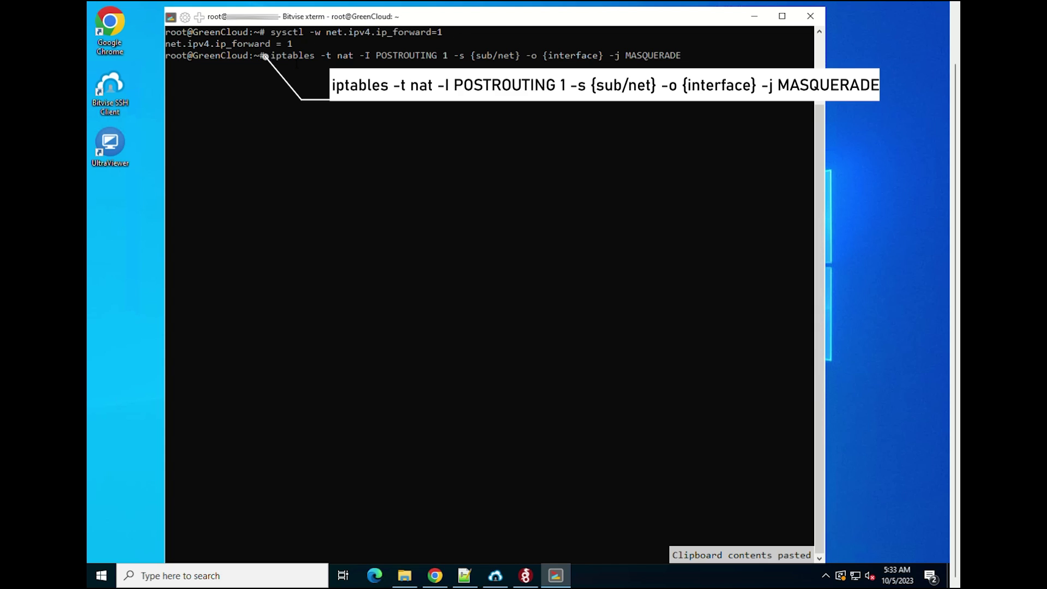
key(Left)
key(Left)
key(Left)
key(Left)
key(Left)
key(Left)
key(Left)
key(Left)
key(Left)
key(Left)
key(Left)
key(Left)
key(Left)
key(Left)
key(Left)
key(Left)
key(Left)
key(Left)
key(Left)
key(Left)
key(BackSpace)
key(BackSpace)
key(BackSpace)
key(BackSpace)
key(BackSpace)
key(BackSpace)
key(BackSpace)
key(BackSpace)
key(BackSpace)
text(192.168.6.0/24)
key(Right)
key(Right)
key(Right)
key(Right)
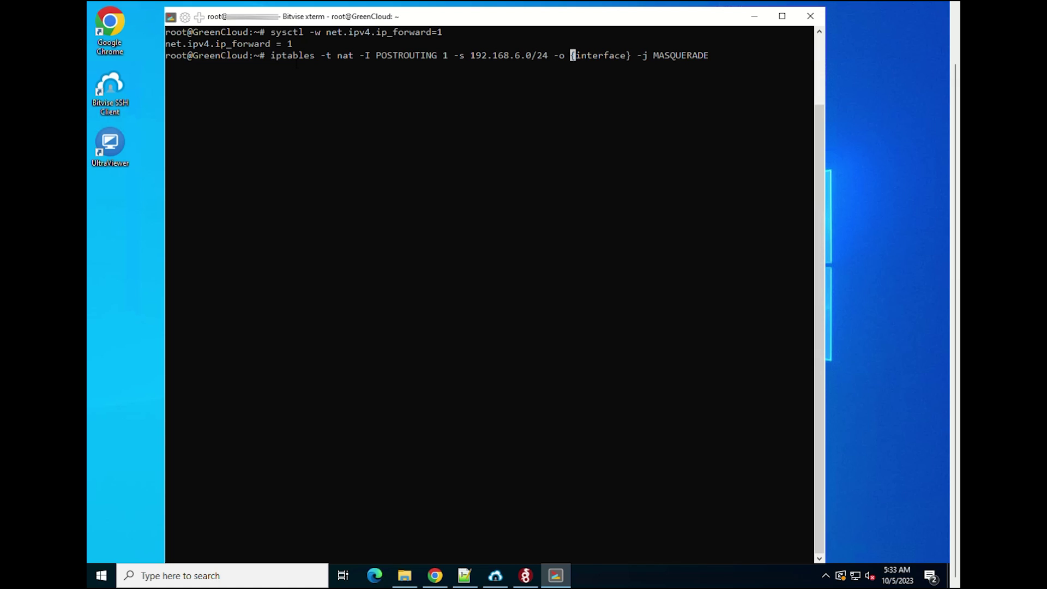
key(Delete)
key(Delete)
key(Delete)
key(Delete)
key(Delete)
key(Delete)
key(Delete)
key(Delete)
key(Delete)
key(Delete)
key(Delete)
text(eth0)
key(Return)
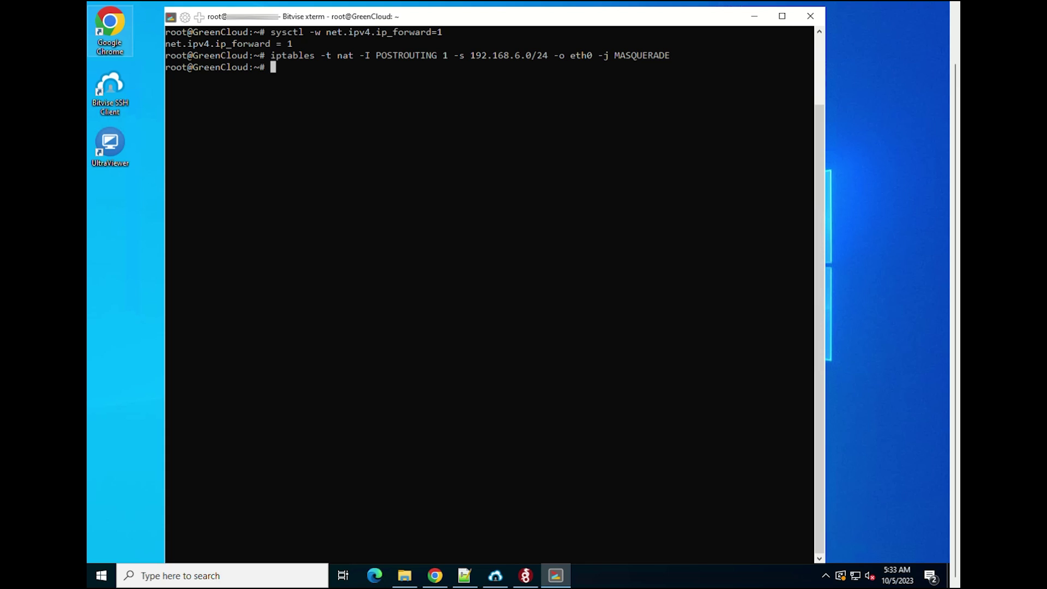
Add iptables INPUT accept rules for eth0 and wg0.
right_click(276, 80)
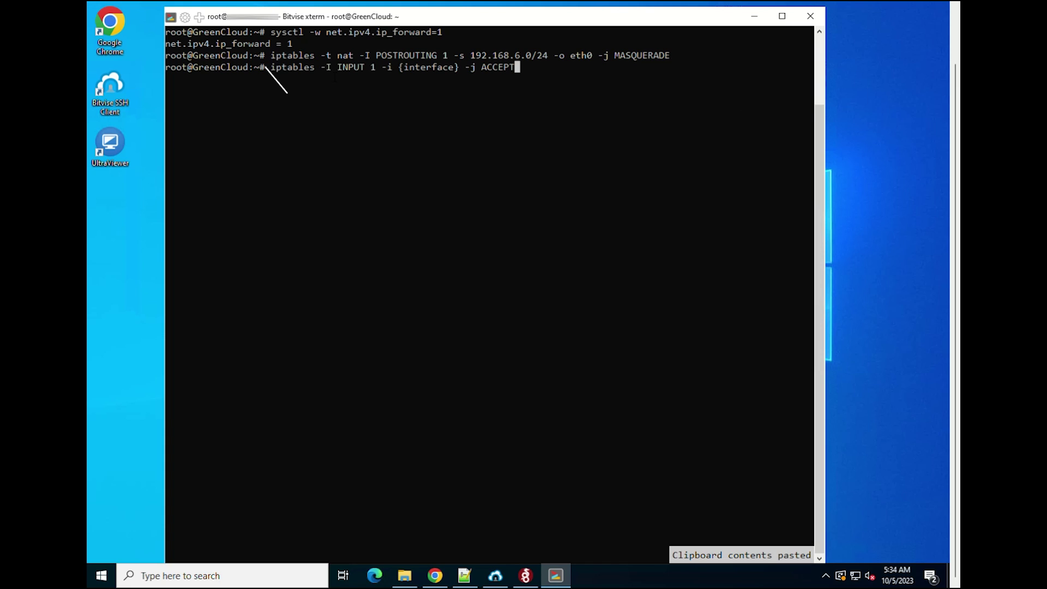
key(Left)
key(Left)
key(Left)
key(Left)
key(Left)
key(Left)
key(Left)
key(Left)
key(Left)
key(Left)
key(BackSpace)
key(BackSpace)
key(BackSpace)
key(BackSpace)
key(BackSpace)
key(BackSpace)
key(BackSpace)
key(BackSpace)
key(BackSpace)
key(BackSpace)
key(BackSpace)
text(eth0)
key(Return)
right_click(266, 81)
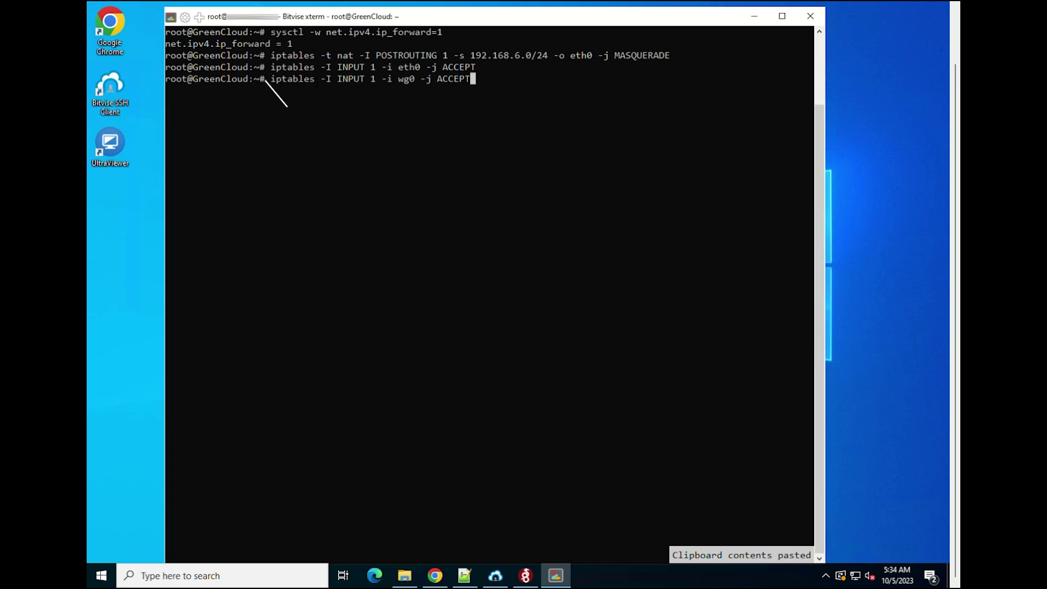
key(Return)
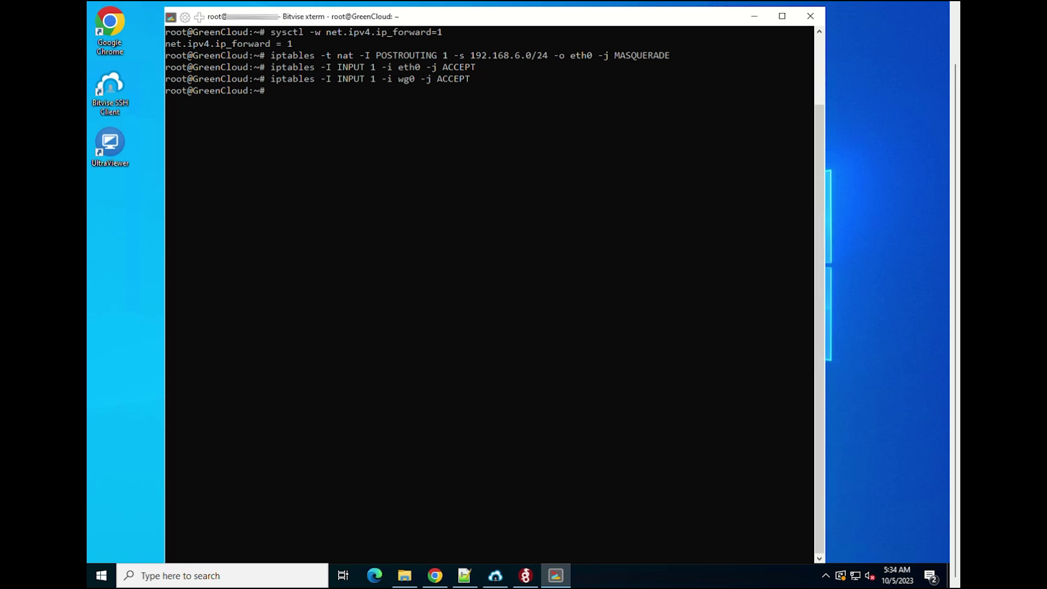
Add FORWARD accept rules from eth0 to wg0 and from wg0 to eth0.
right_click(330, 95)
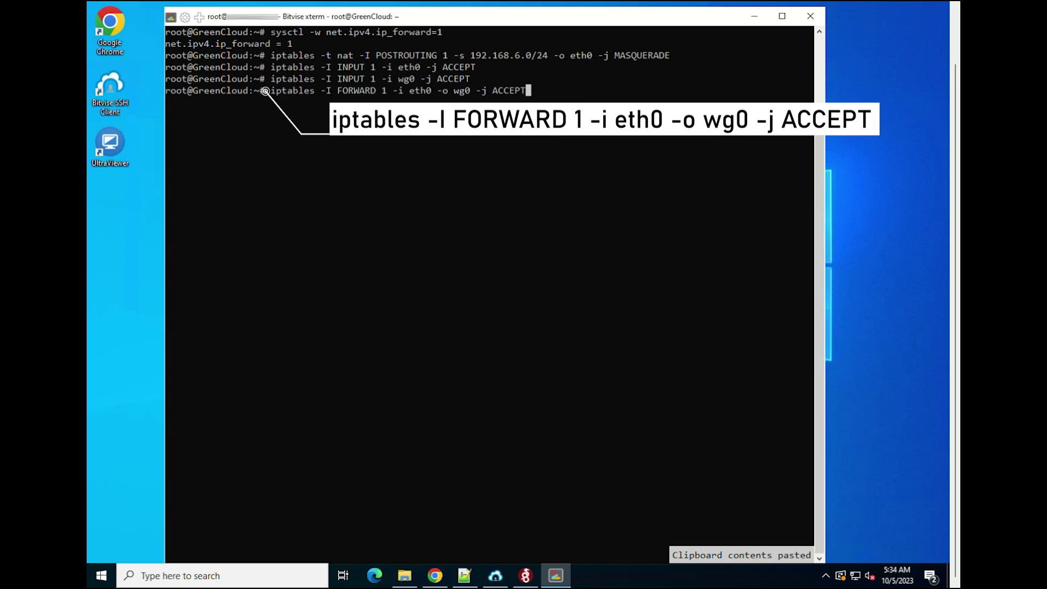
key(Return)
right_click(294, 112)
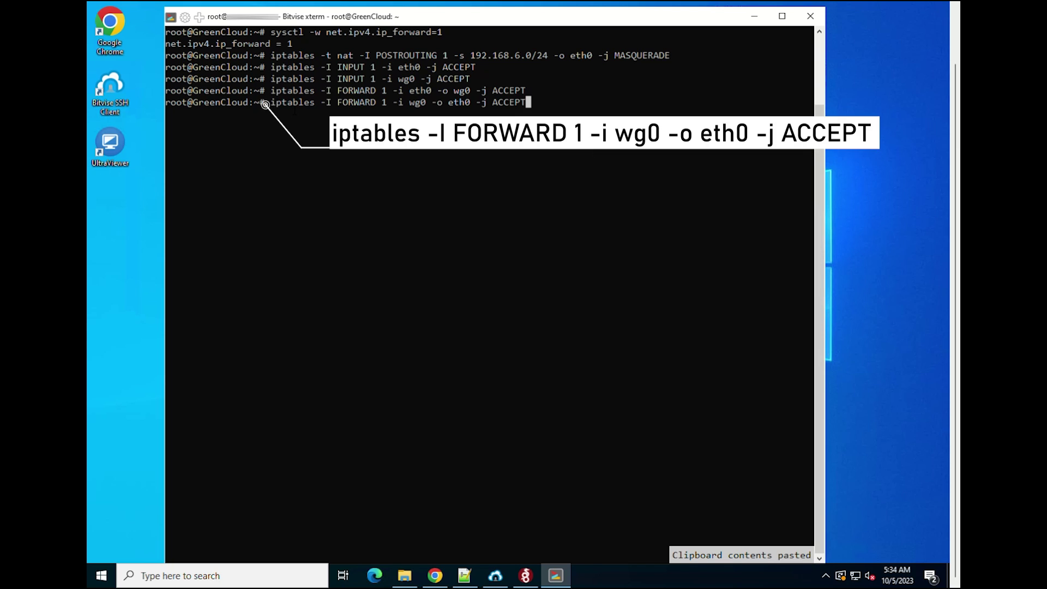
key(Return)
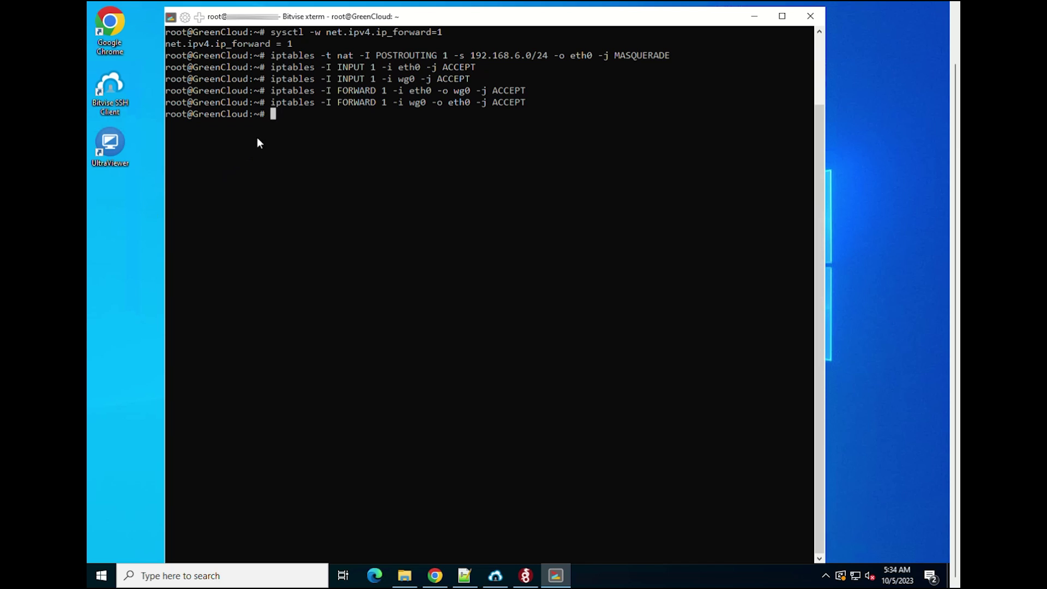
right_click(273, 114)
Apply the UDP 3650 accept rule, then list and export the nat table rules.
double_click(521, 114)
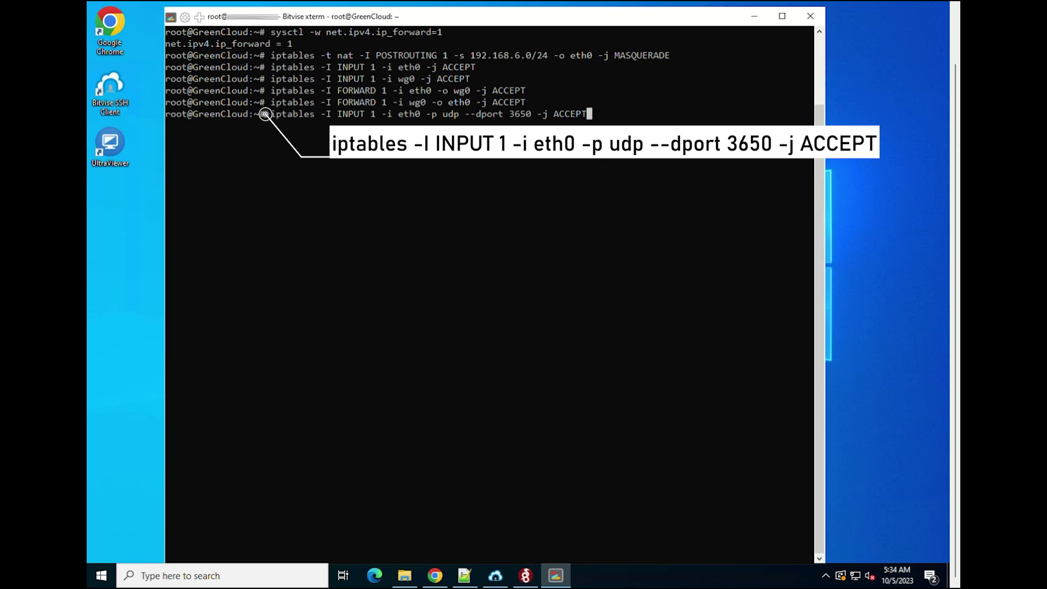
key(Return)
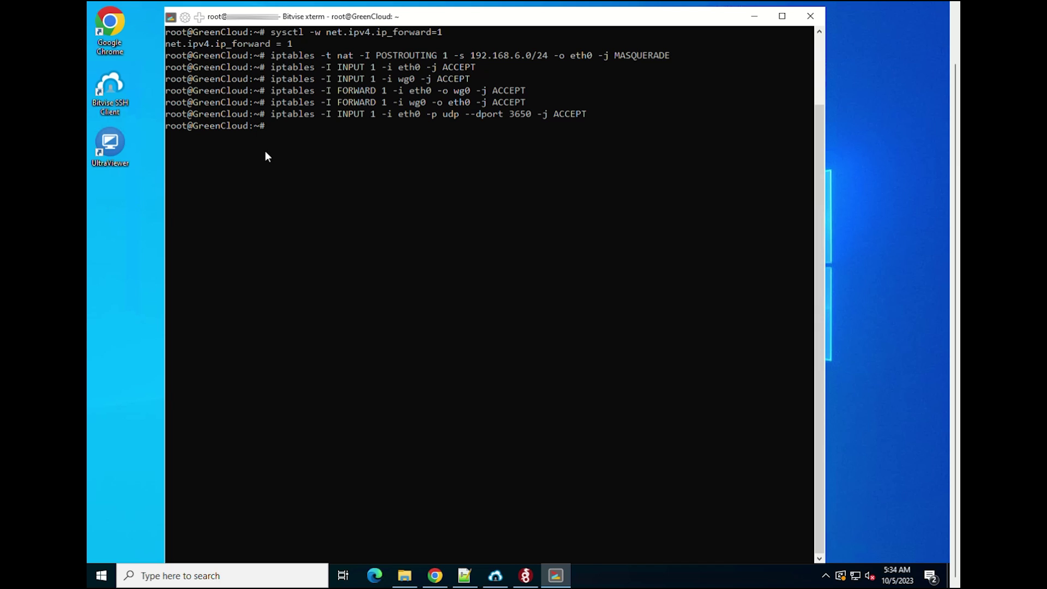
right_click(302, 131)
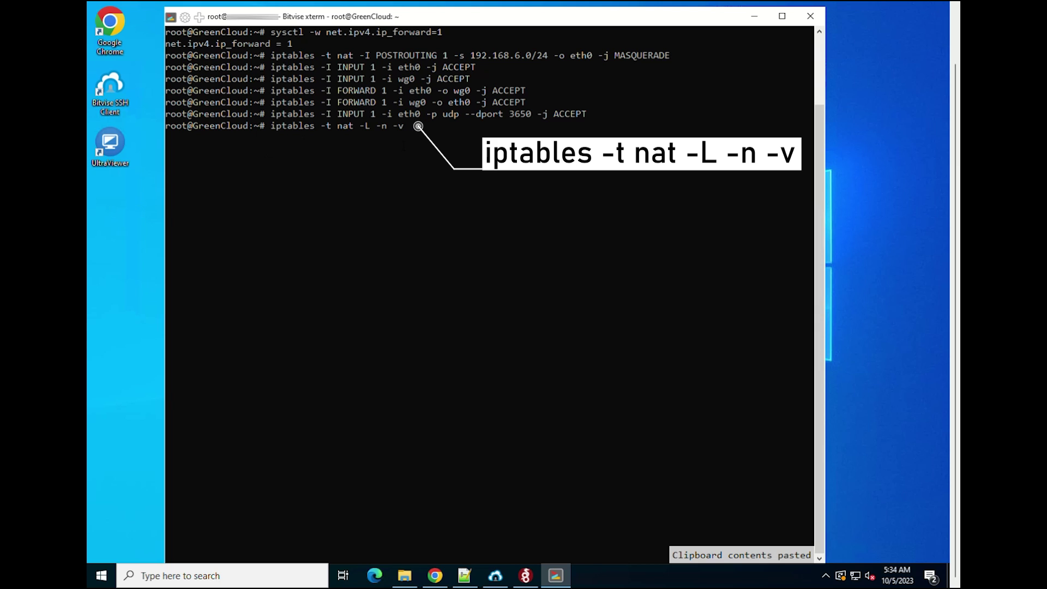
key(Return)
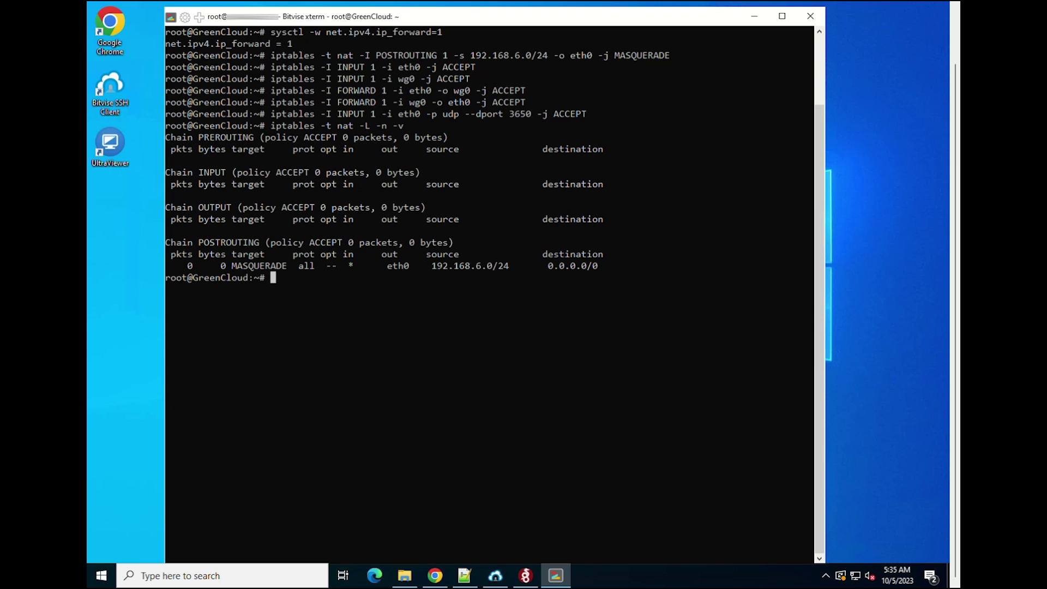
right_click(393, 278)
key(Return)
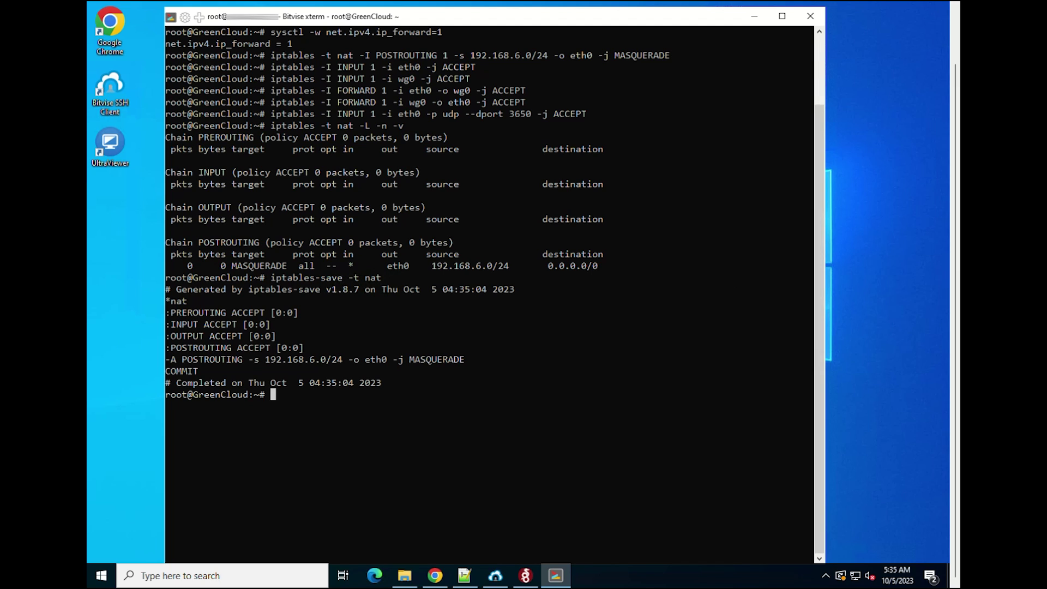
right_click(493, 394)
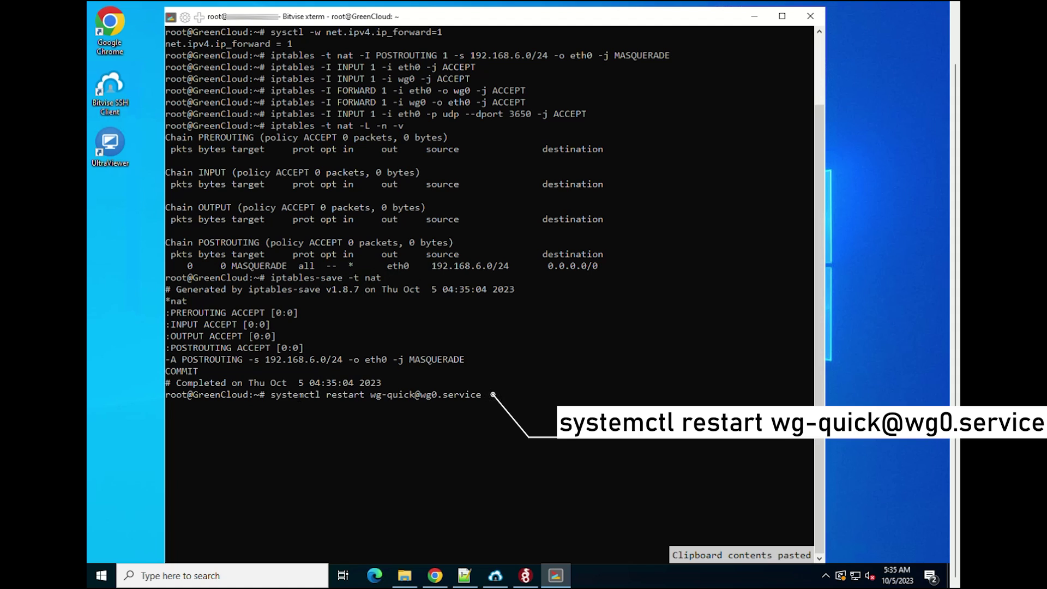
key(Return)
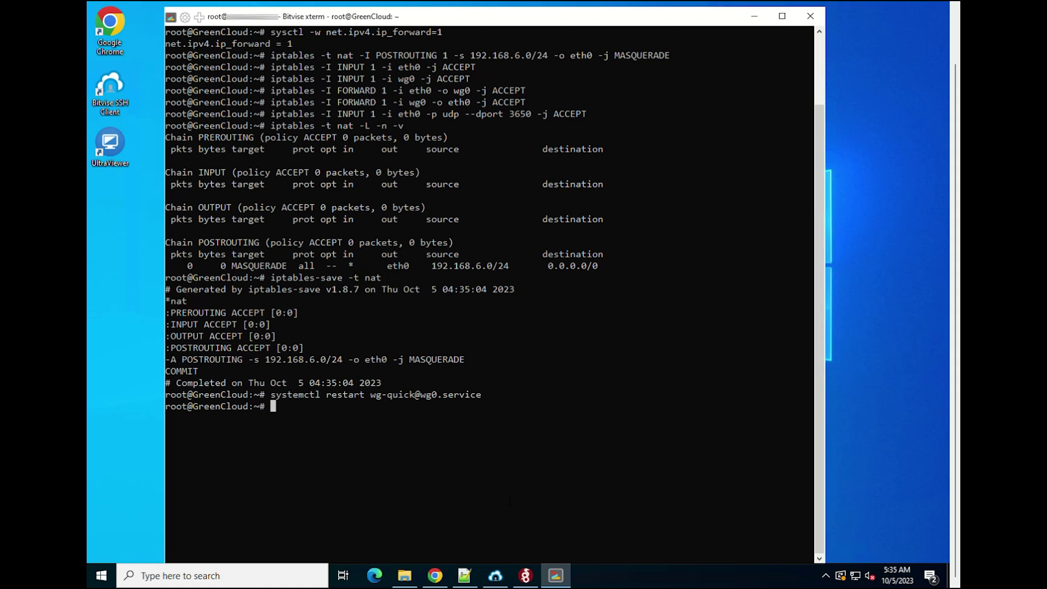
click(526, 575)
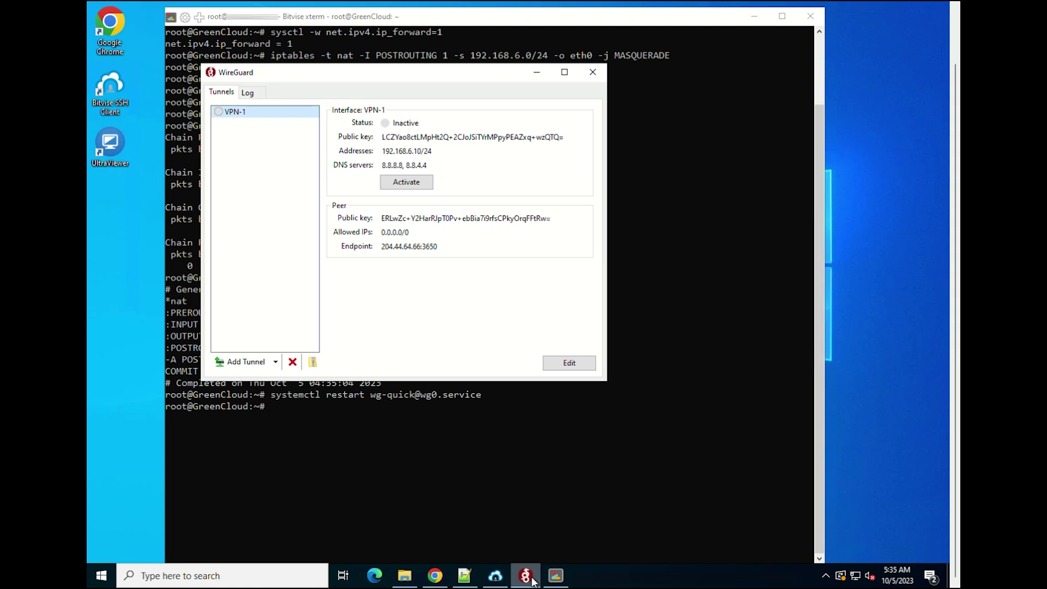
click(418, 186)
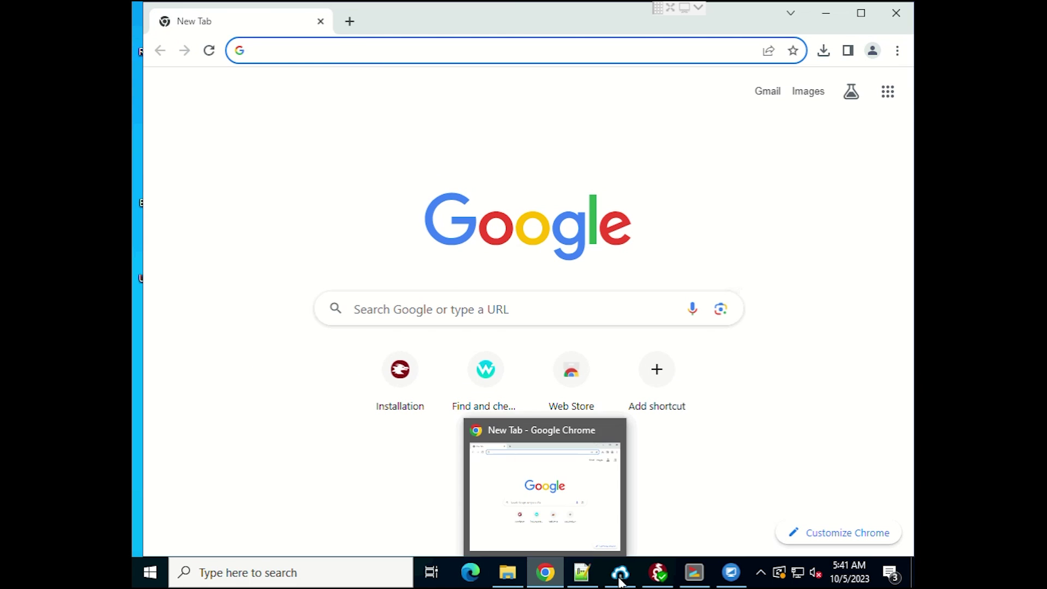
Search Google for whoer.net and open it to see IP 204.44.64.66 in Los Angeles.
click(325, 136)
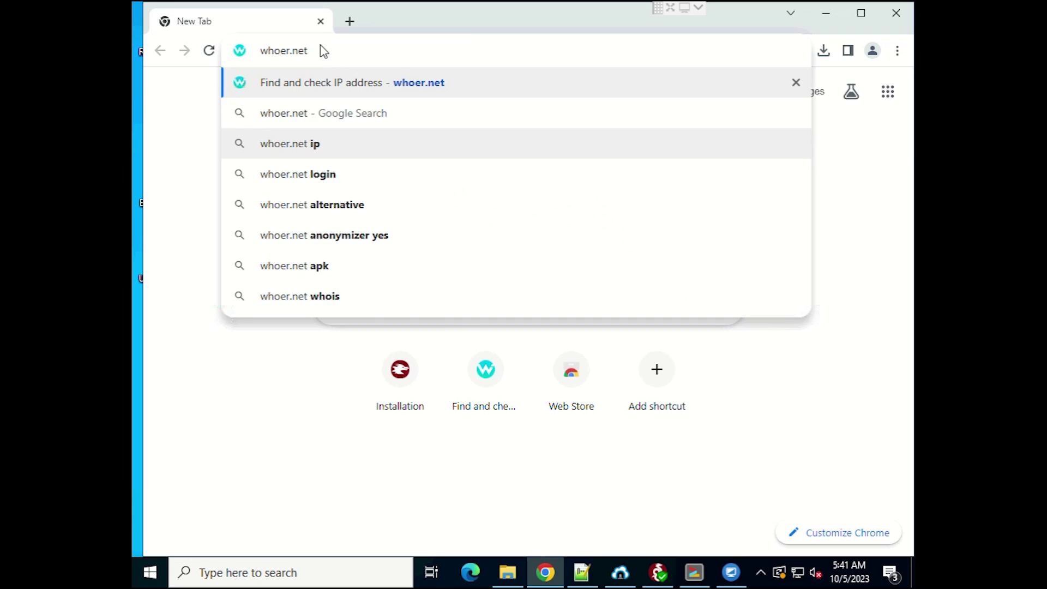
click(304, 114)
click(198, 261)
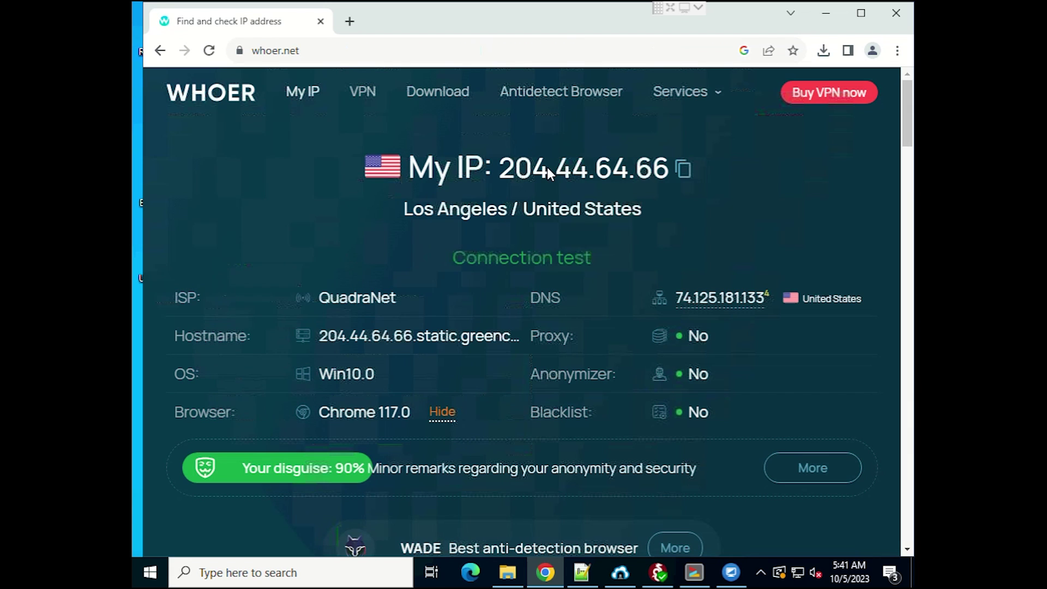